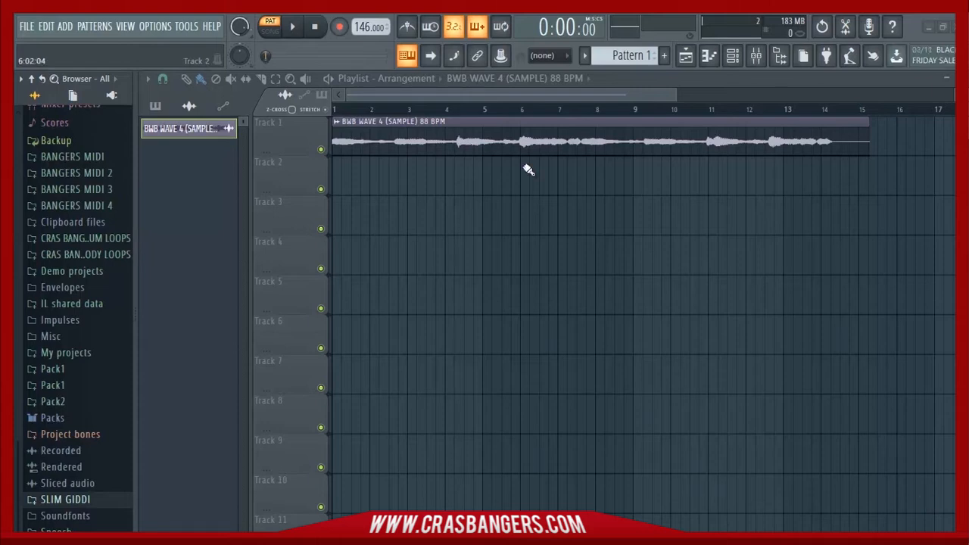
Step: Set the project tempo to 148 BPM and turn on the metronome
left_click(685, 55)
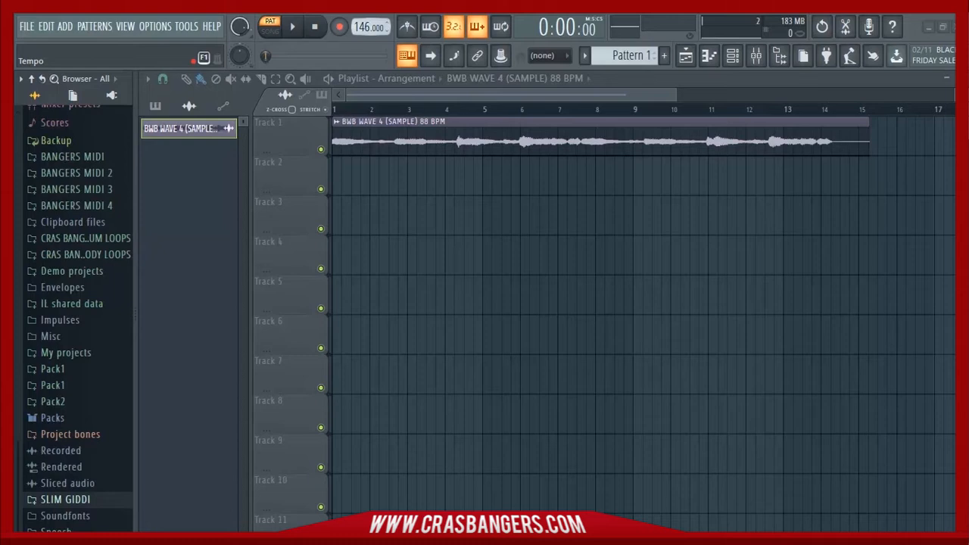
left_click_drag(370, 26, 411, 190)
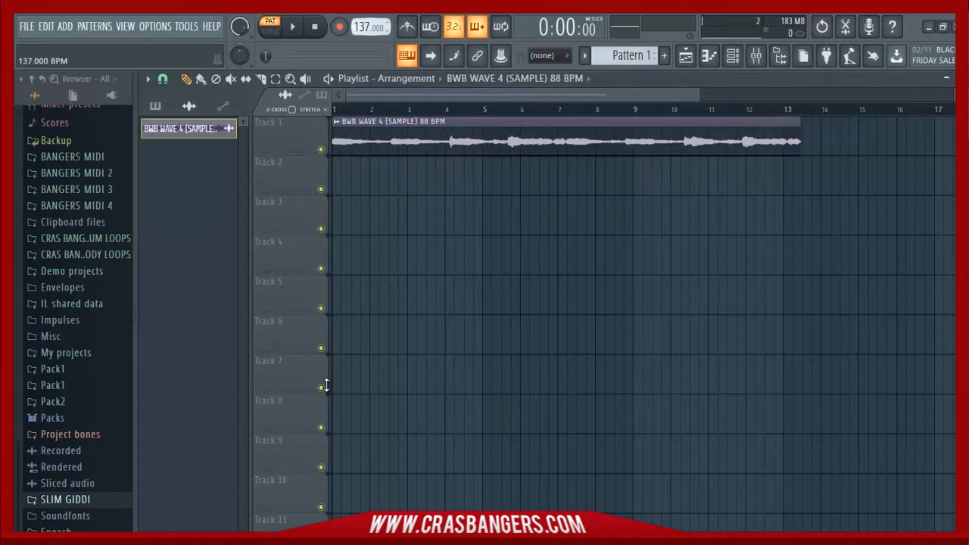
left_click_drag(326, 386, 360, 497)
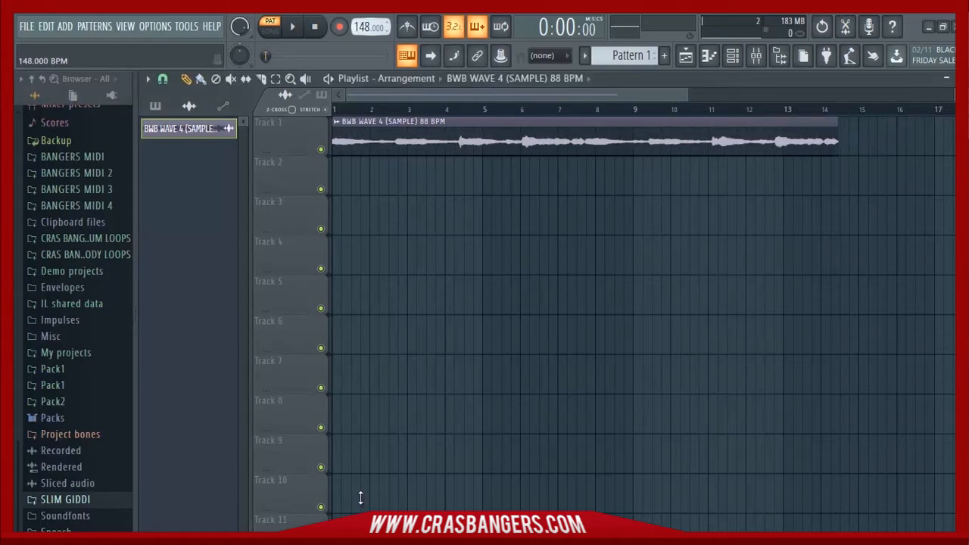
left_click(415, 28)
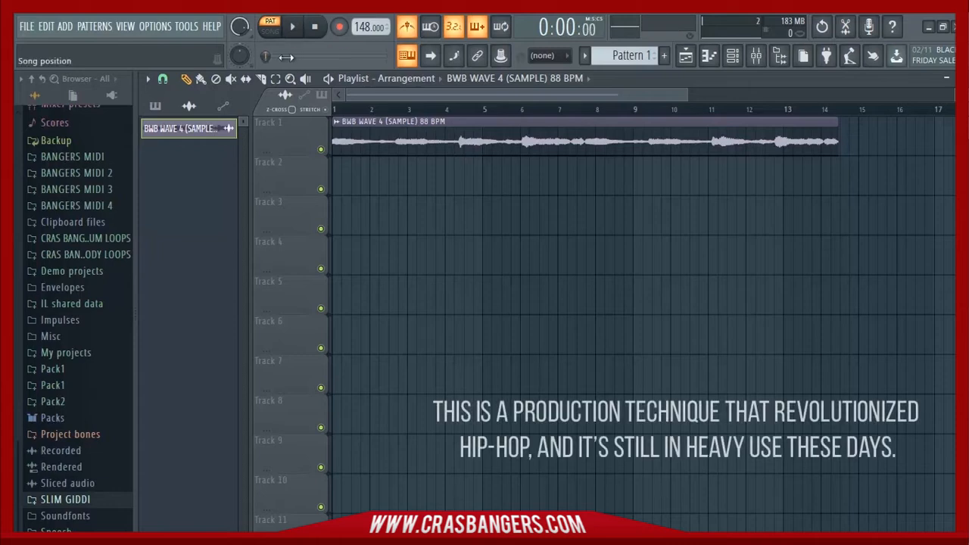
Step: Switch playback to song mode and audition the BWB WAVE 4 sample against the metronome
left_click(269, 32)
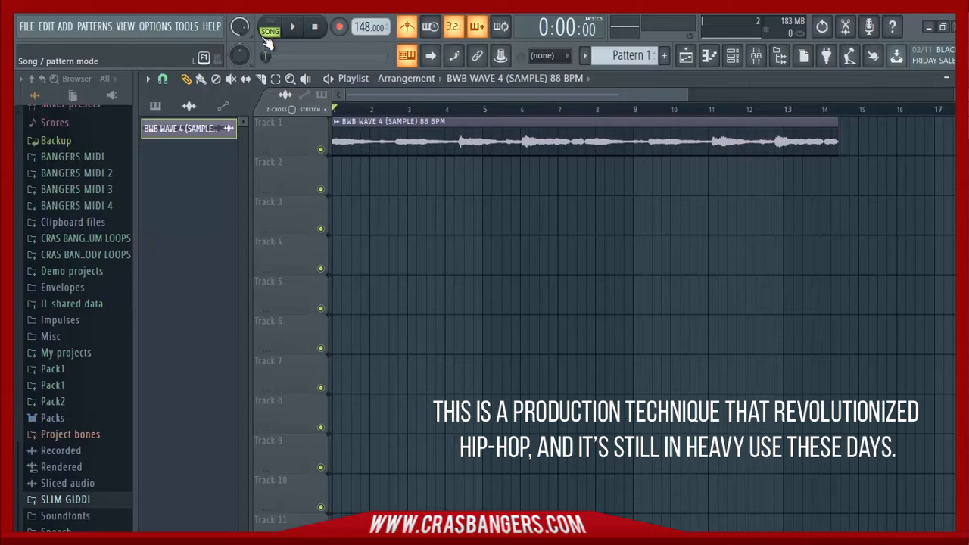
key("space")
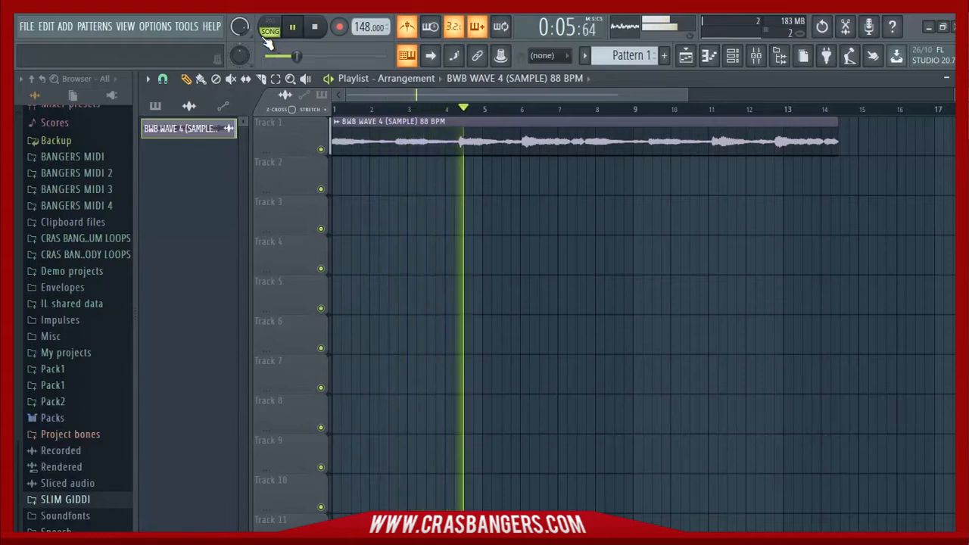
key("space")
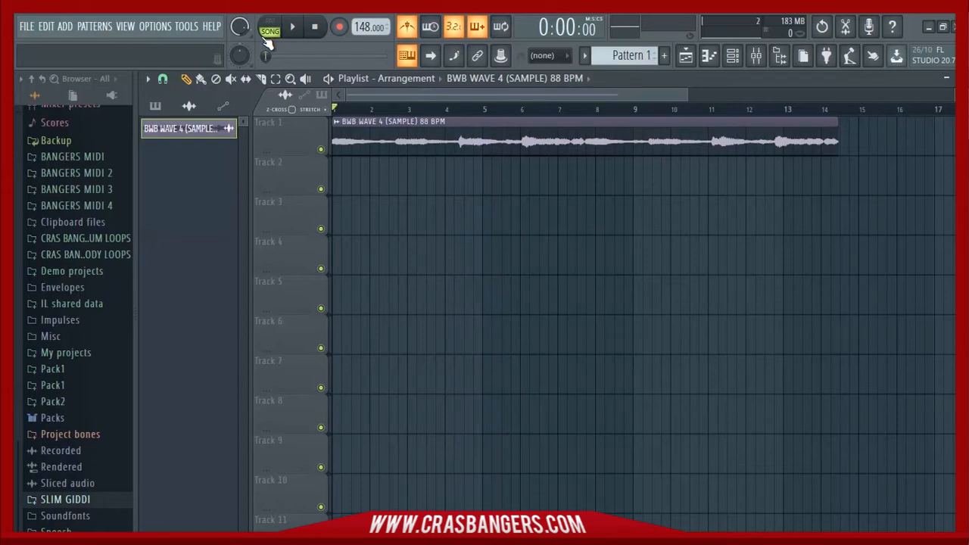
Step: Fit the Track 1 sample clip to the project tempo using the 100 to 200 BPM detection range
left_click_drag(687, 94, 634, 93)
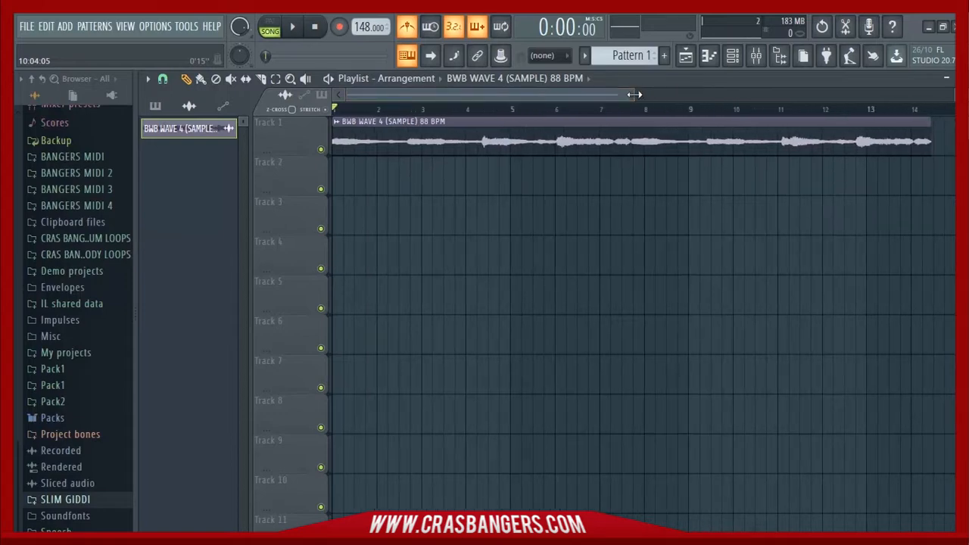
left_click(337, 122)
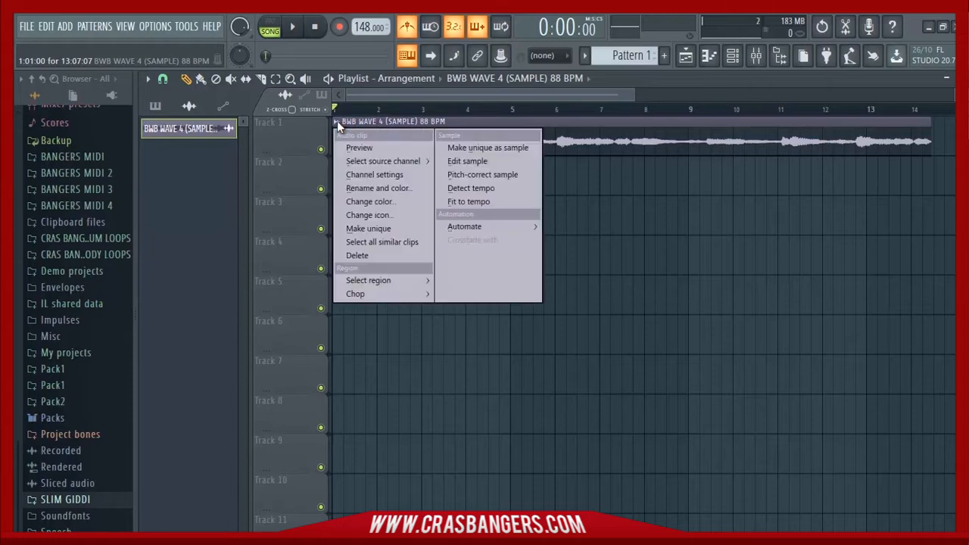
left_click(488, 202)
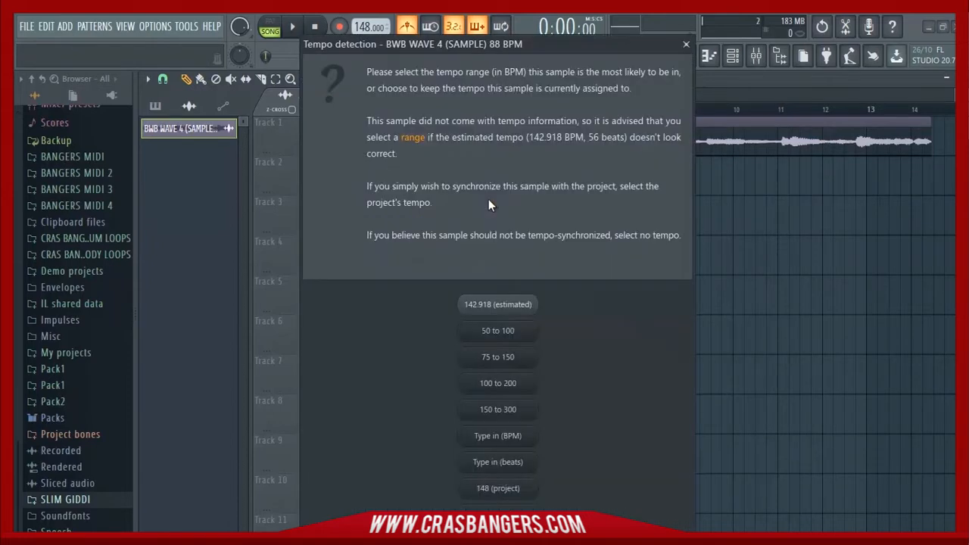
left_click(528, 383)
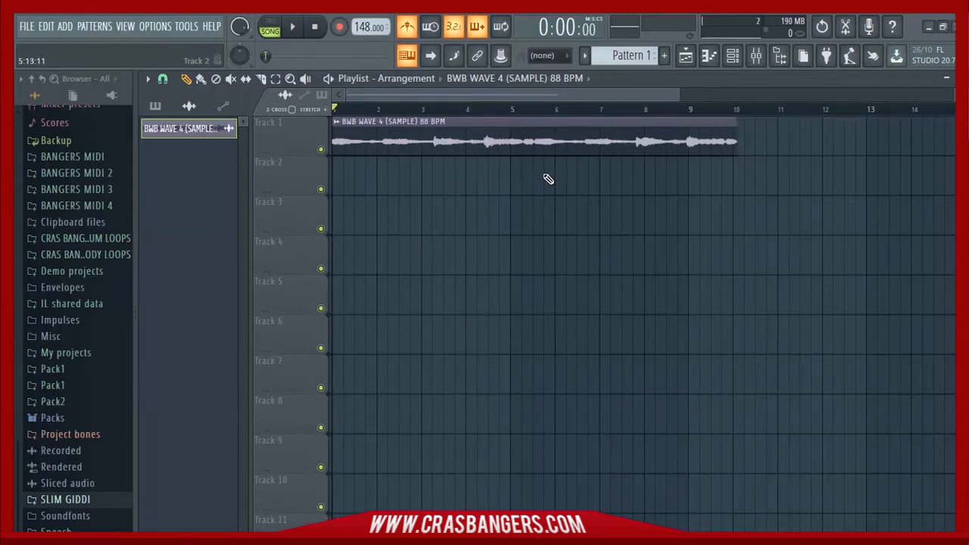
Step: Fit the Track 1 sample clip to the project tempo using the 75 to 150 BPM detection range
left_click(339, 125)
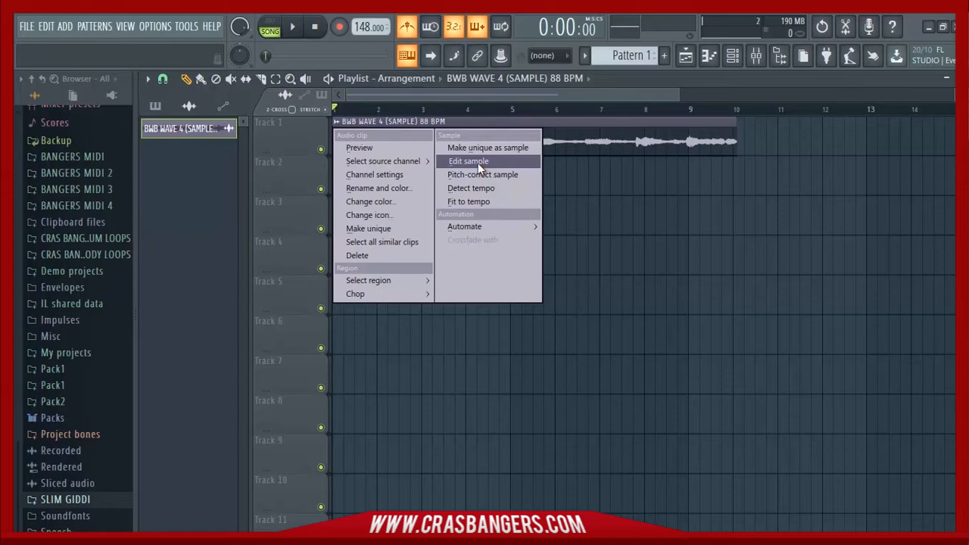
left_click(481, 201)
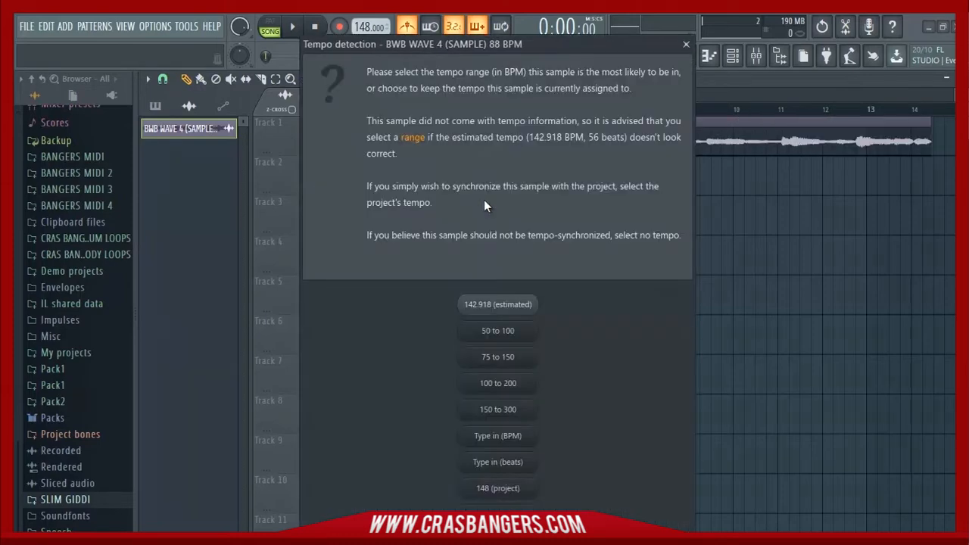
left_click(502, 358)
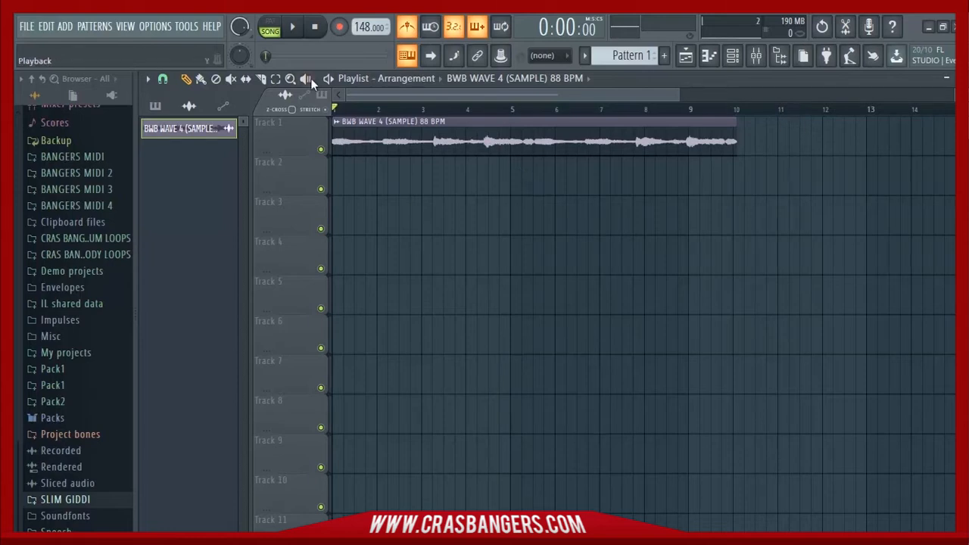
Step: Set the playlist snap to (none) and time-stretch the Track 1 sample clip so it ends exactly at bar 9
left_click(163, 80)
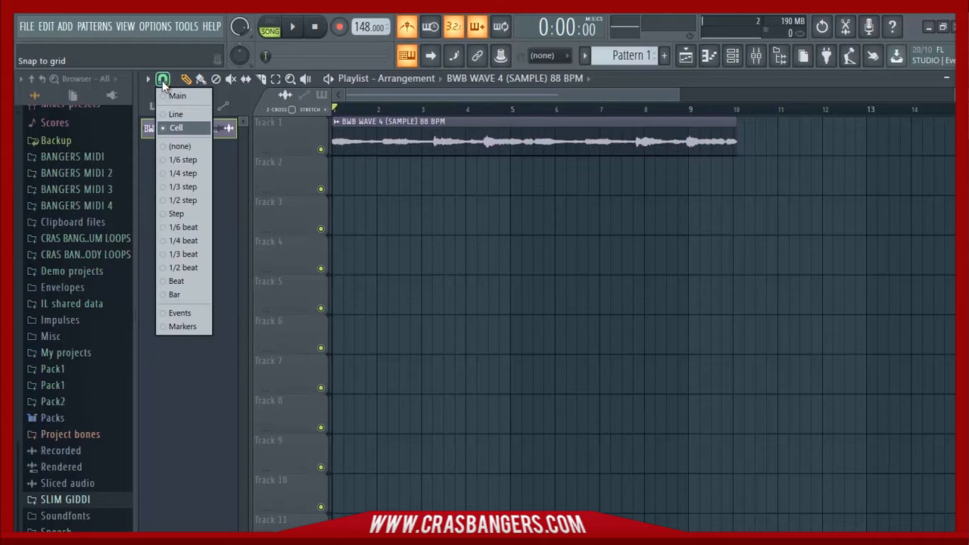
left_click(180, 146)
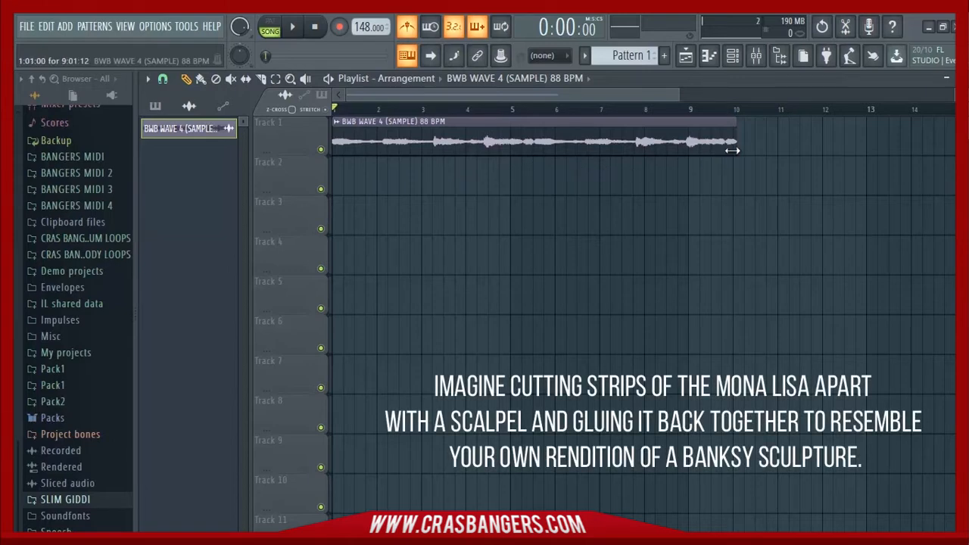
left_click_drag(735, 148, 684, 153)
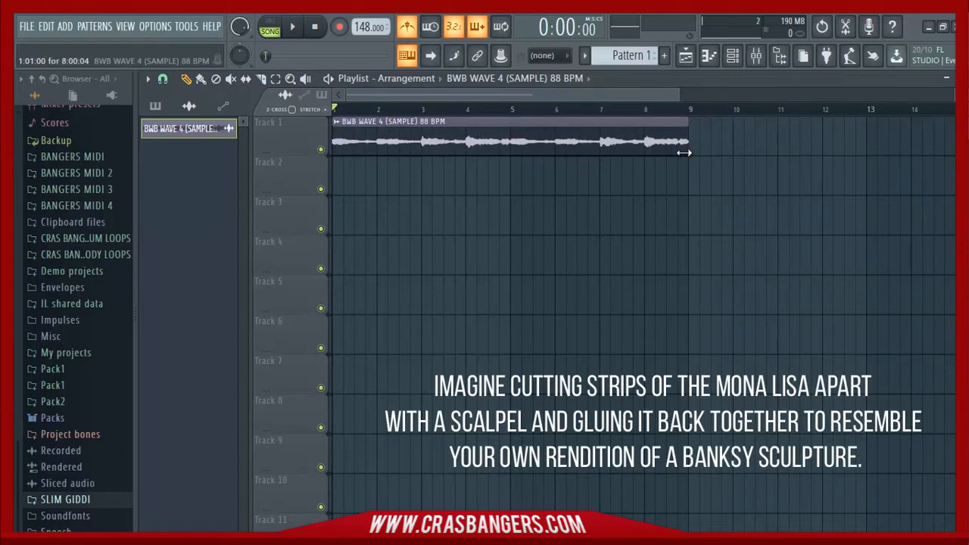
left_click_drag(657, 93, 712, 97)
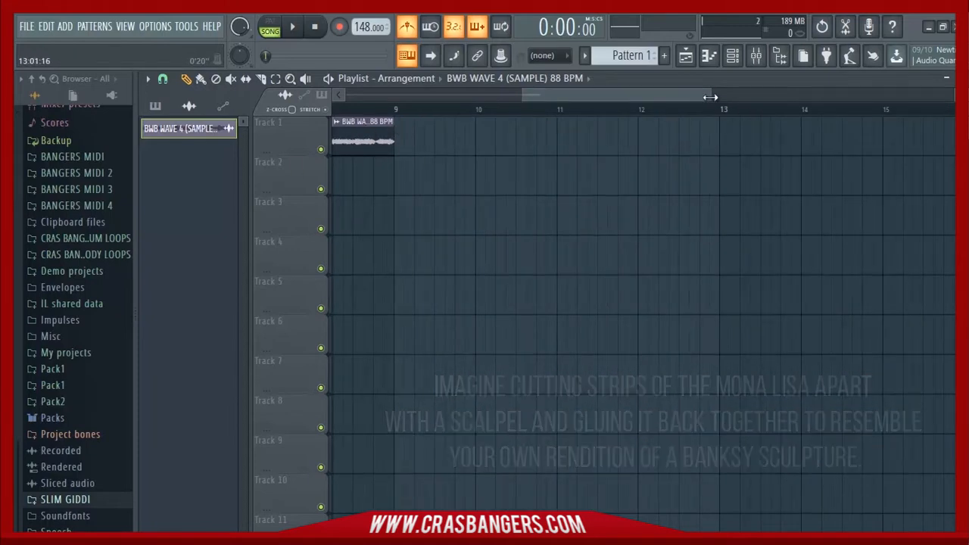
left_click_drag(710, 94, 521, 97)
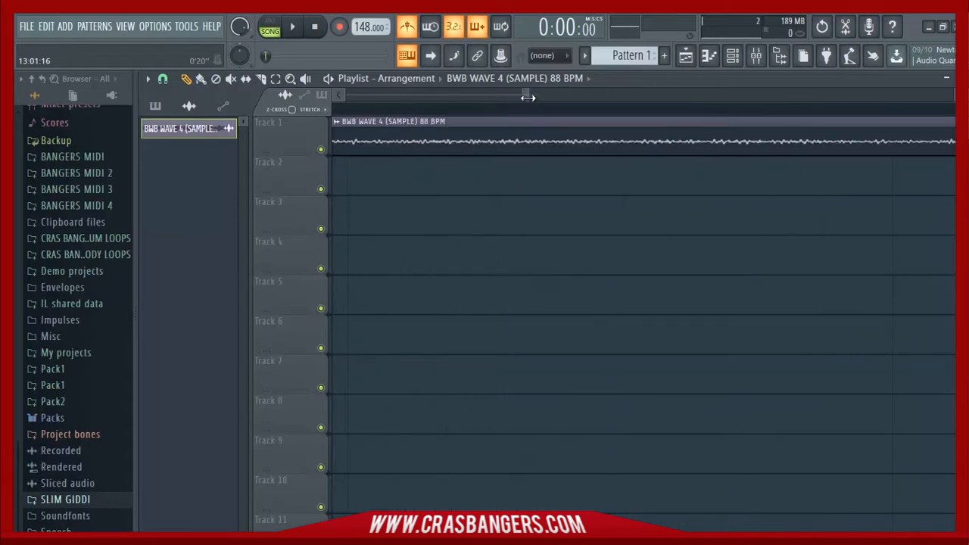
mouse_move(524, 97)
left_mouse_down()
mouse_move(548, 97)
mouse_move(539, 99)
left_mouse_up()
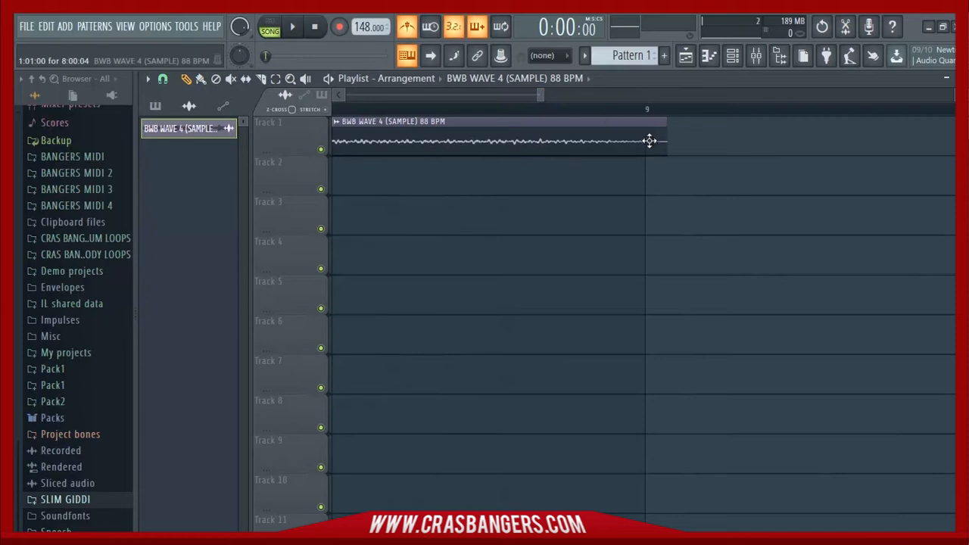
left_click_drag(668, 148, 644, 150)
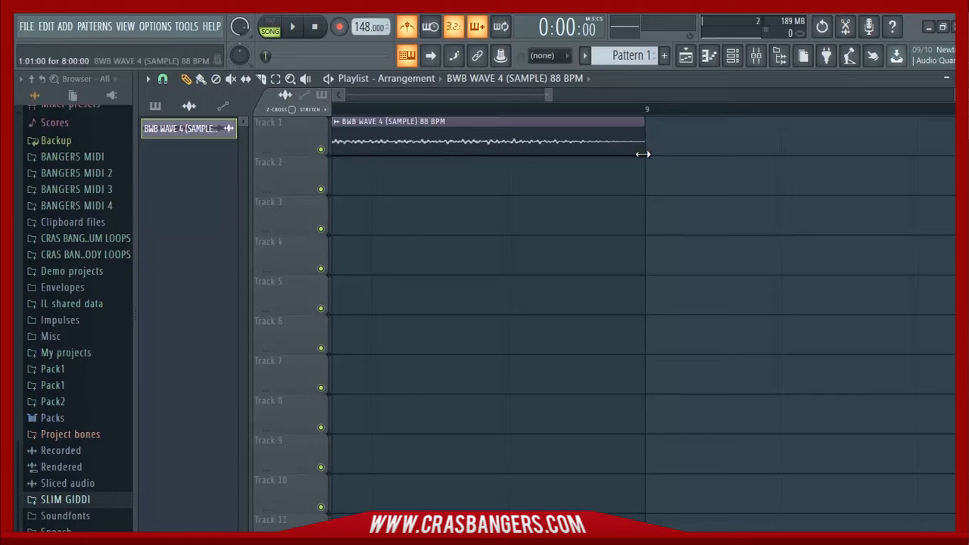
Step: Set the time-stretching mode of the Track 1 sample to Stretch in its channel settings
double_click(557, 150)
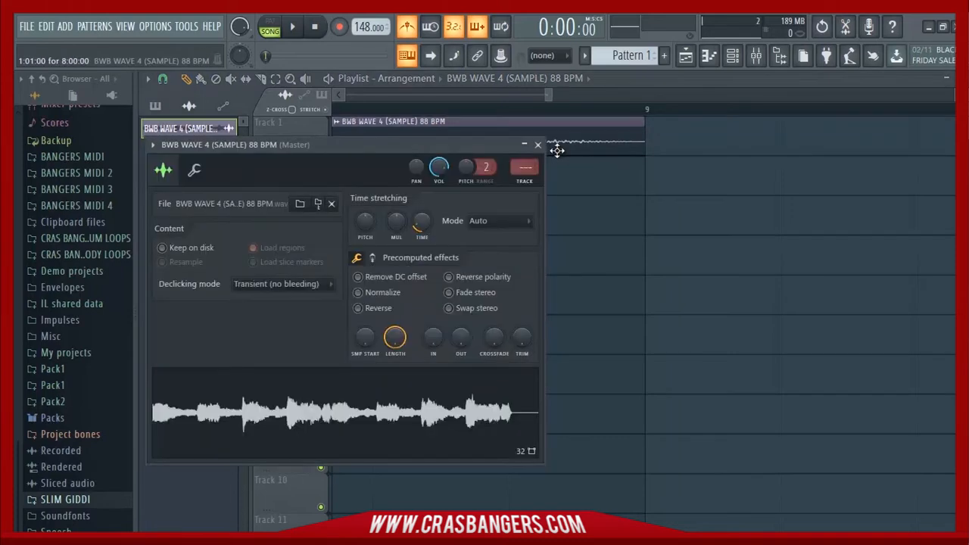
left_click(503, 224)
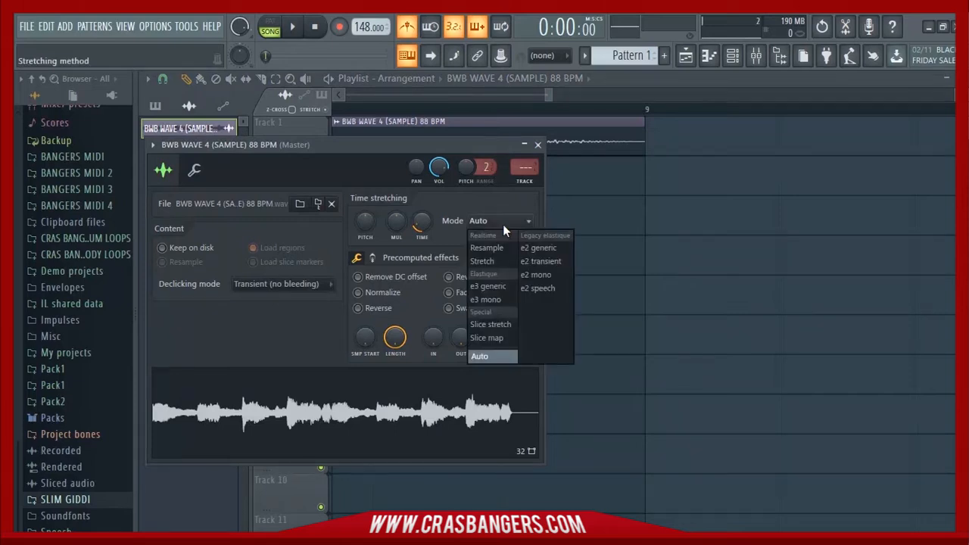
left_click(503, 259)
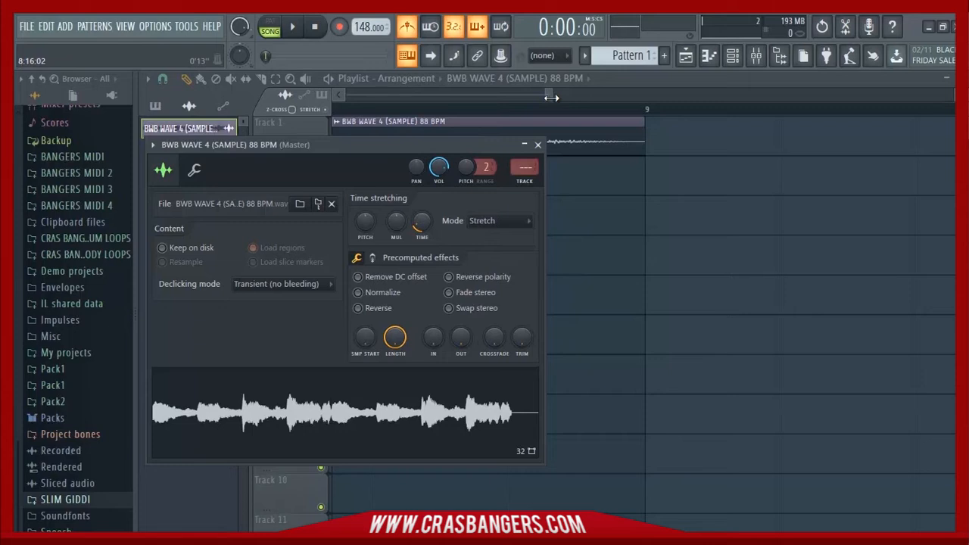
left_click_drag(551, 98, 643, 102)
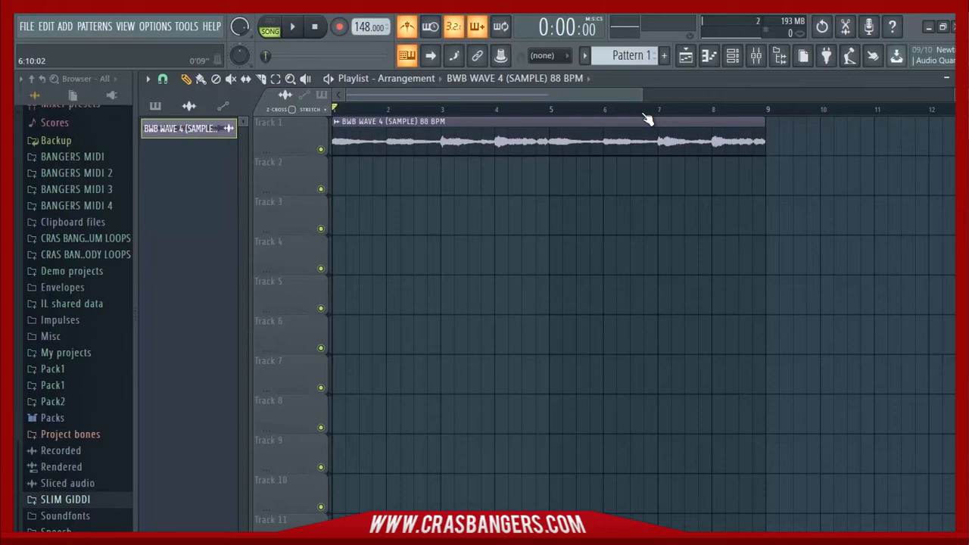
double_click(634, 127)
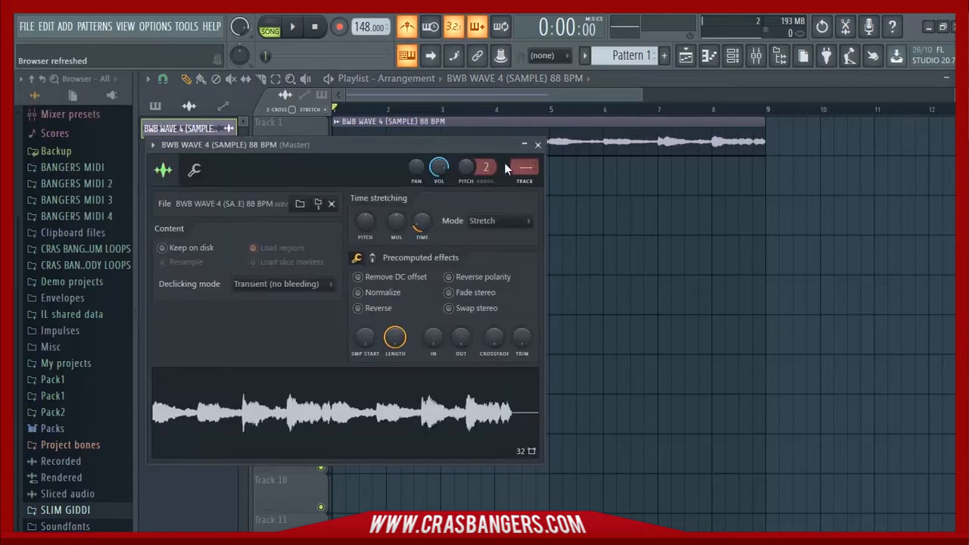
left_click(507, 221)
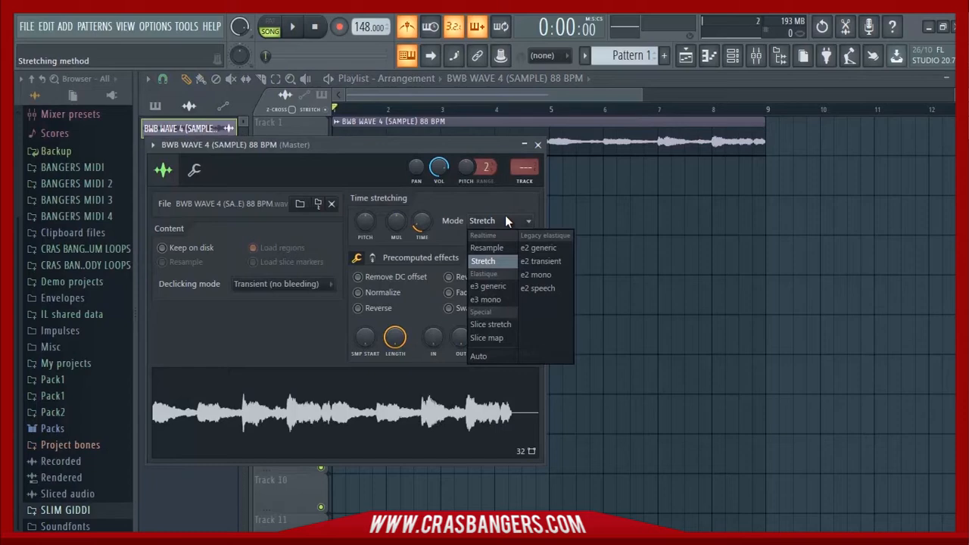
left_click(505, 258)
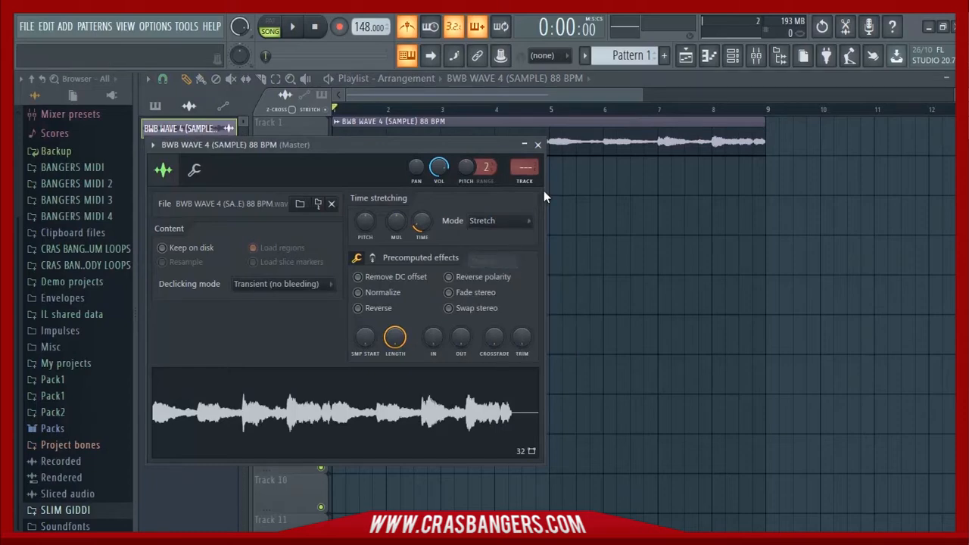
left_click(538, 143)
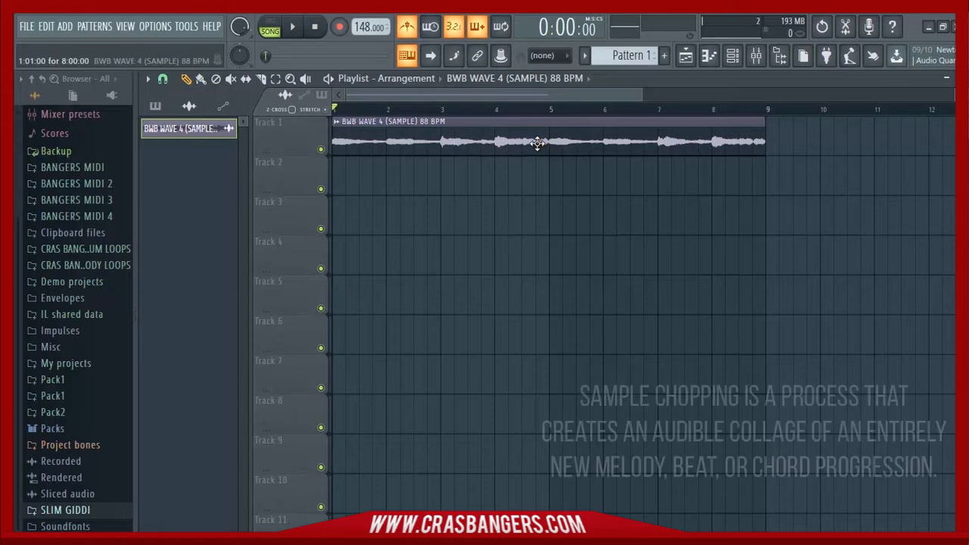
Step: Change the sample's time-stretching mode to Resample and close its channel settings
double_click(534, 142)
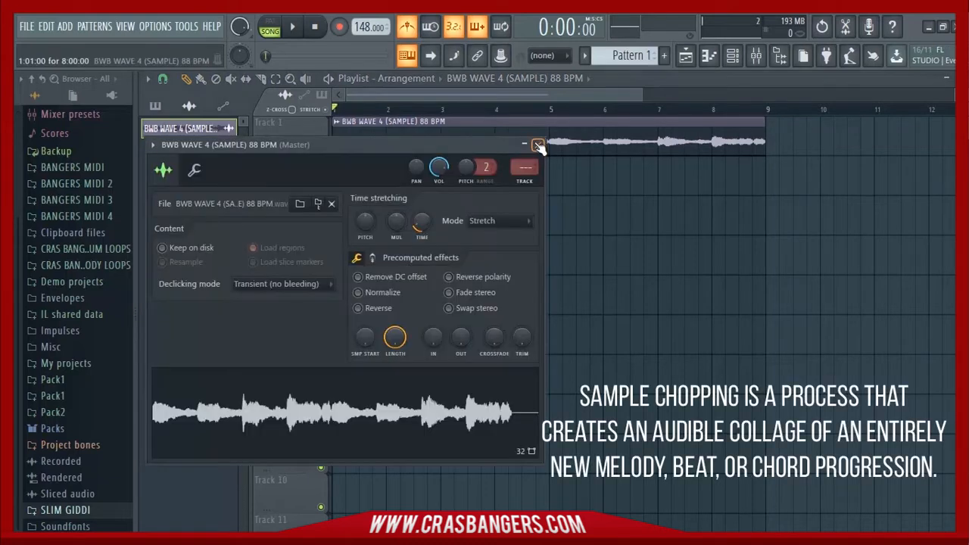
left_click(529, 223)
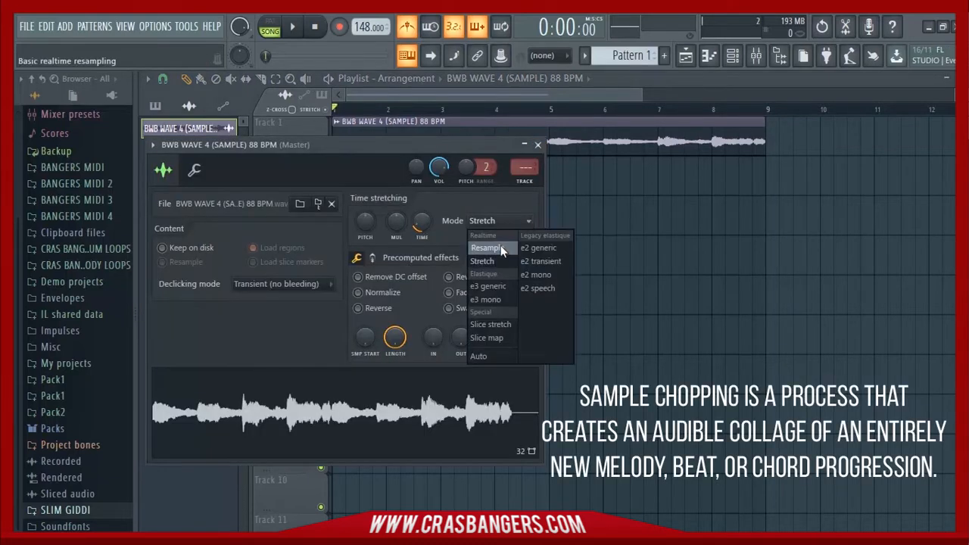
left_click(488, 247)
left_click(537, 145)
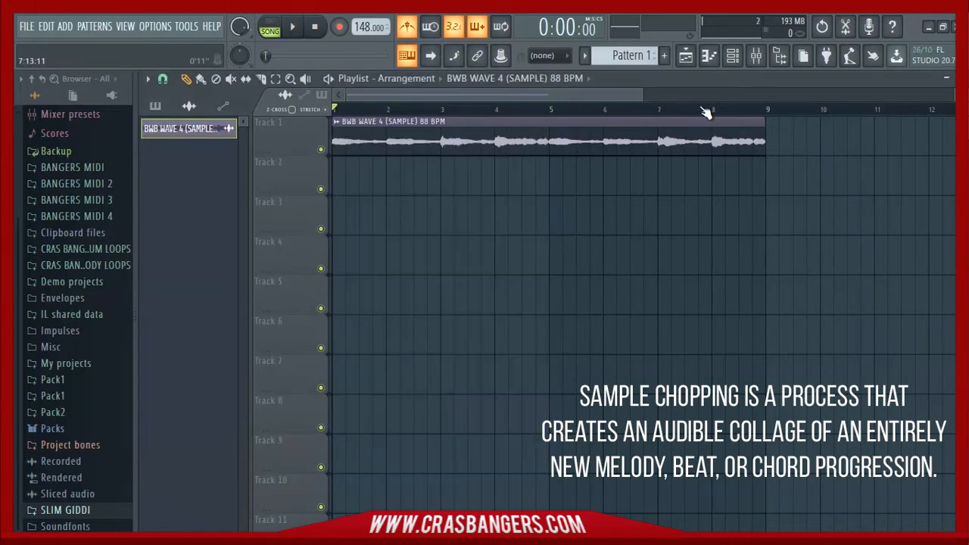
Step: Try stretching the Track 1 clip past bar 10 during playback, undo the stretch and stop playback
key("space")
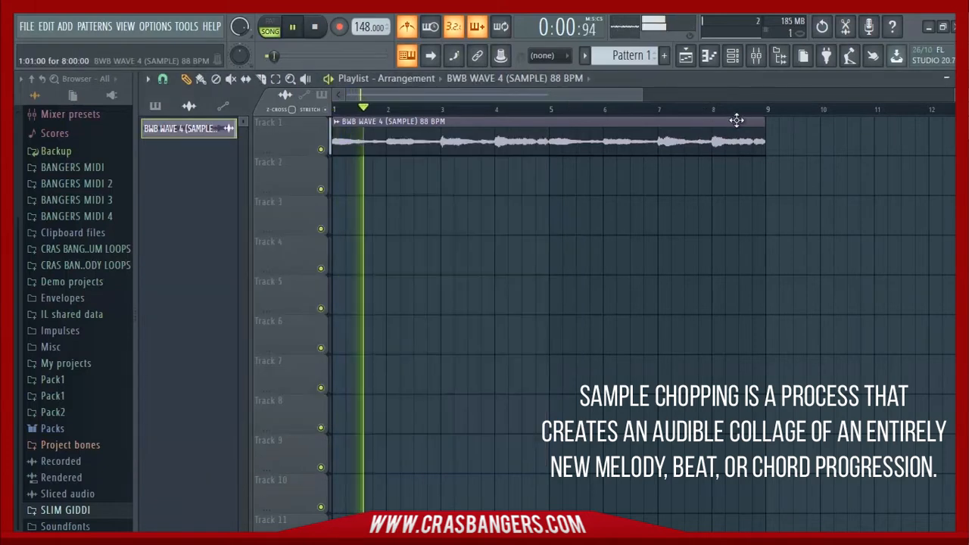
left_click_drag(764, 127, 860, 128)
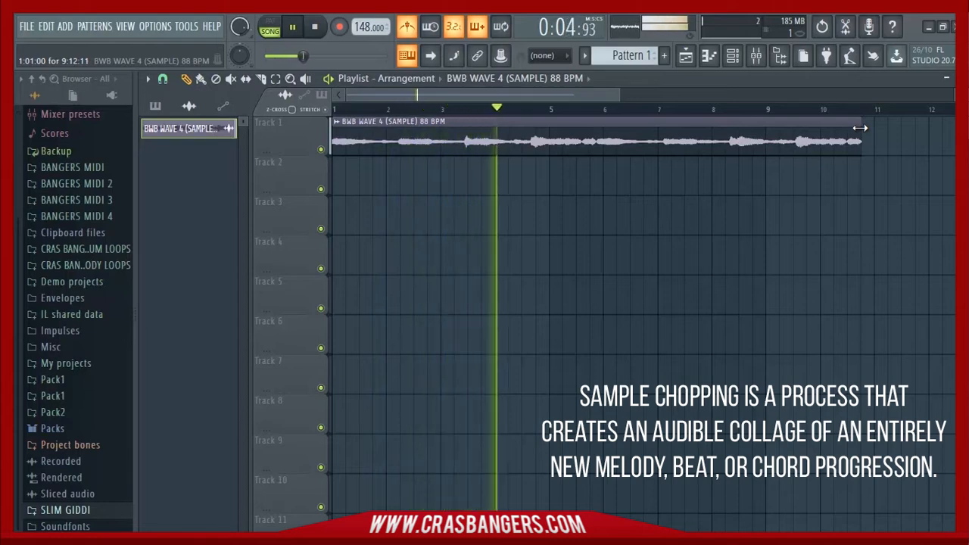
key("ctrl+z")
key("space")
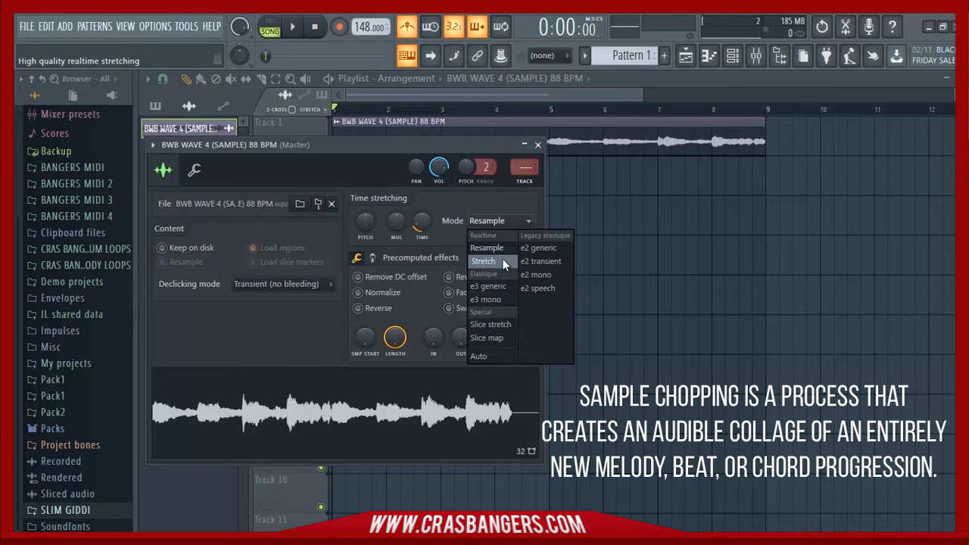
Step: Set the sample's time-stretching mode to Stretch and audition the Track 1 clip stretched past bar 11, undoing that stretch
left_click(502, 260)
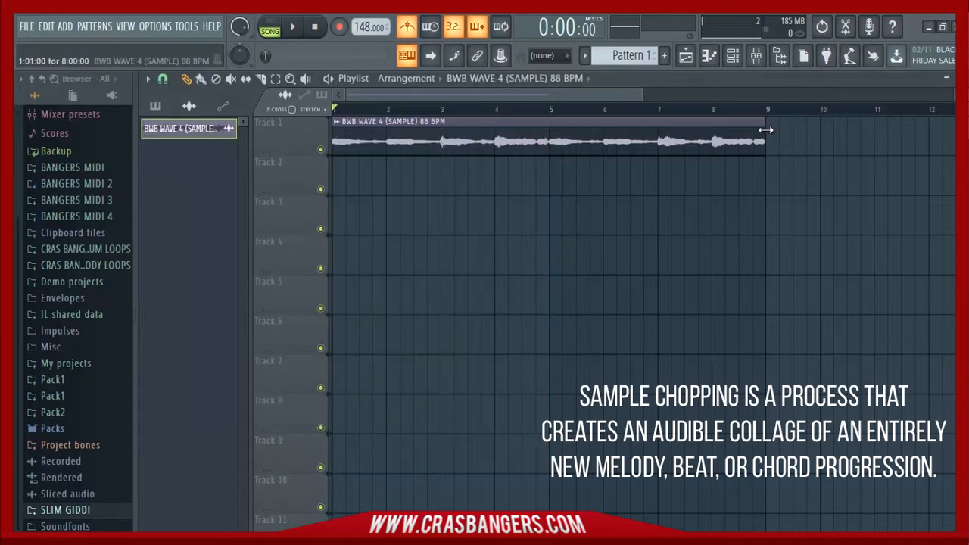
left_click_drag(766, 131, 890, 131)
key("space")
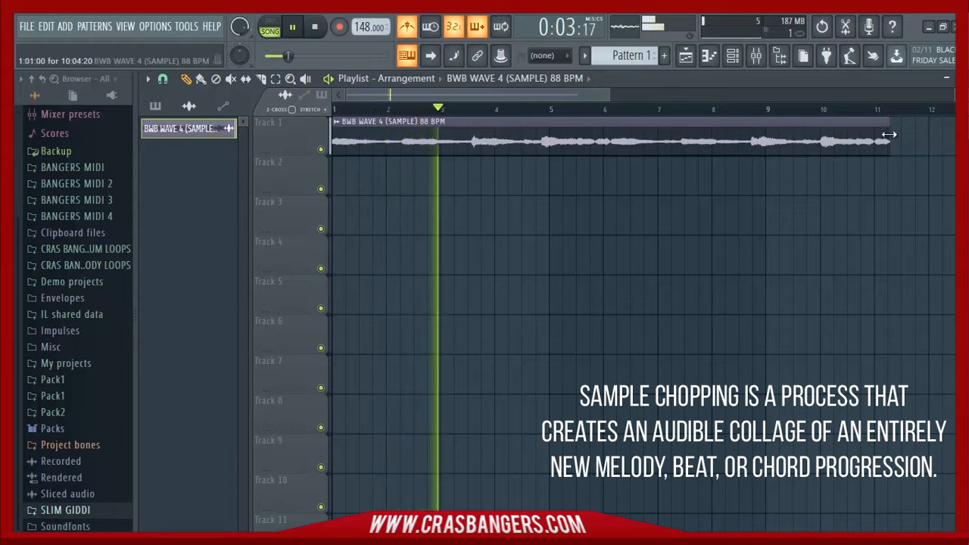
key("ctrl+z")
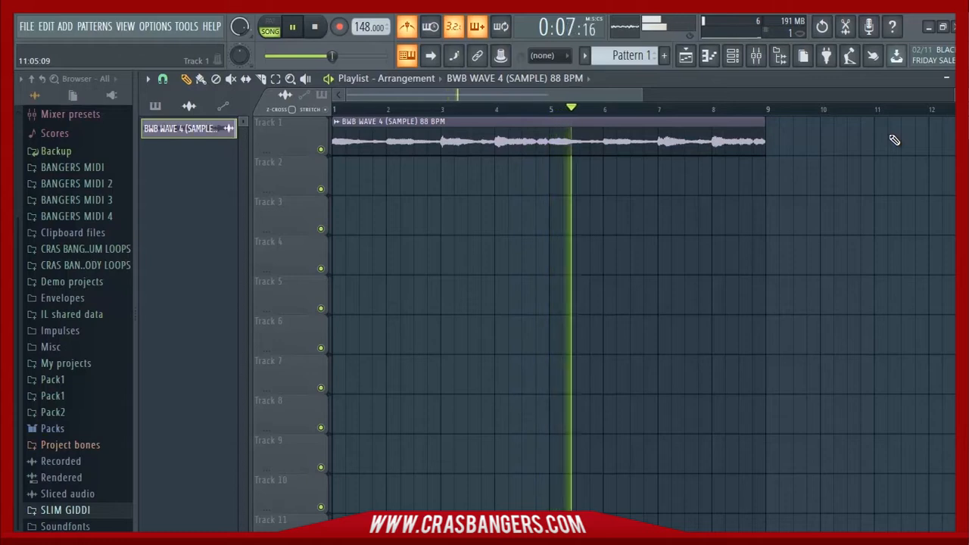
Step: Replay the Track 1 sample from the start, turn off the metronome and stop playback
key("space")
key("space")
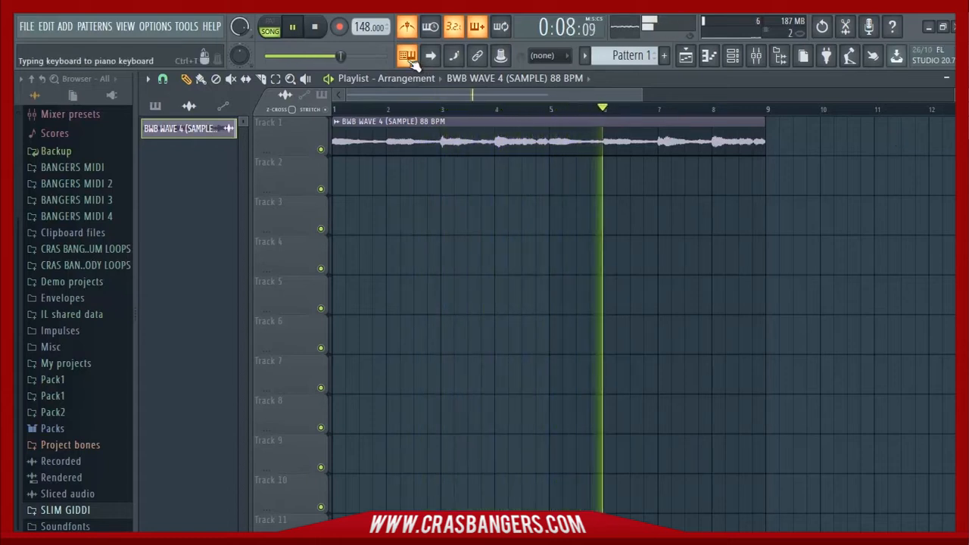
left_click(407, 27)
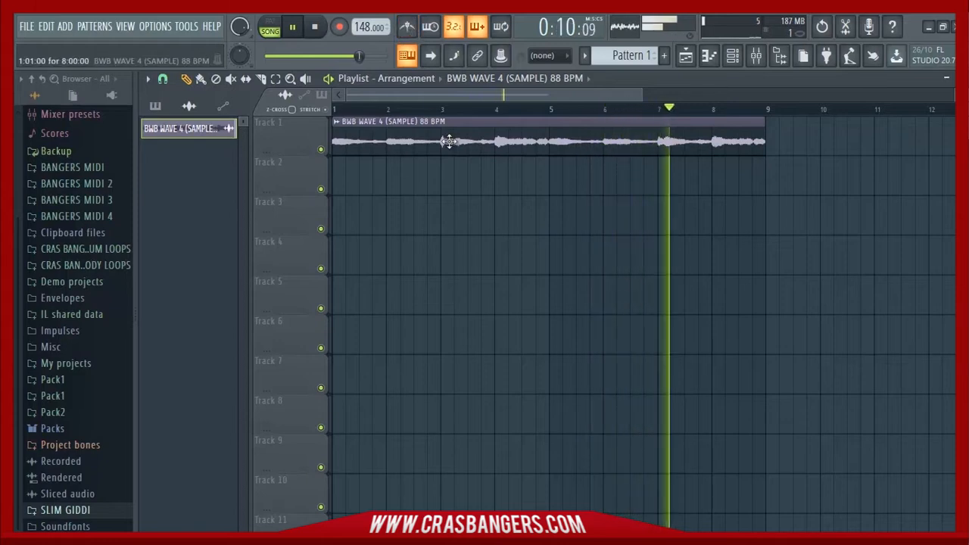
key("space")
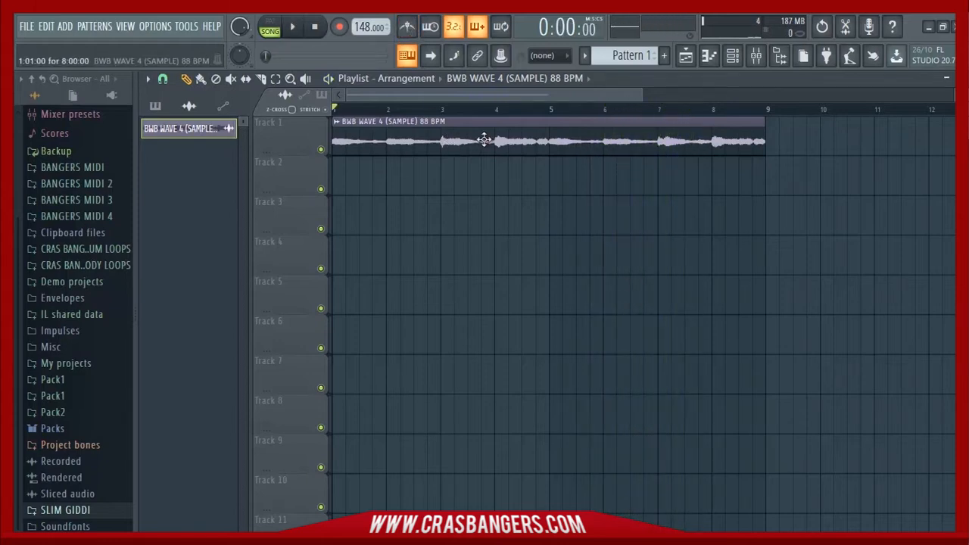
Step: Audition the Track 1 sample with Reverse enabled, turn Reverse off again and close its channel settings
double_click(483, 140)
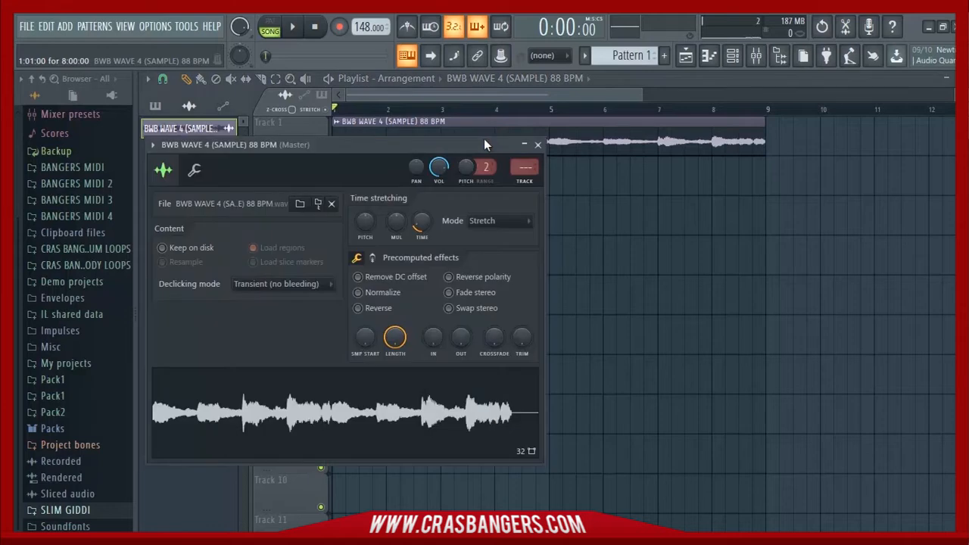
left_click(381, 308)
key("space")
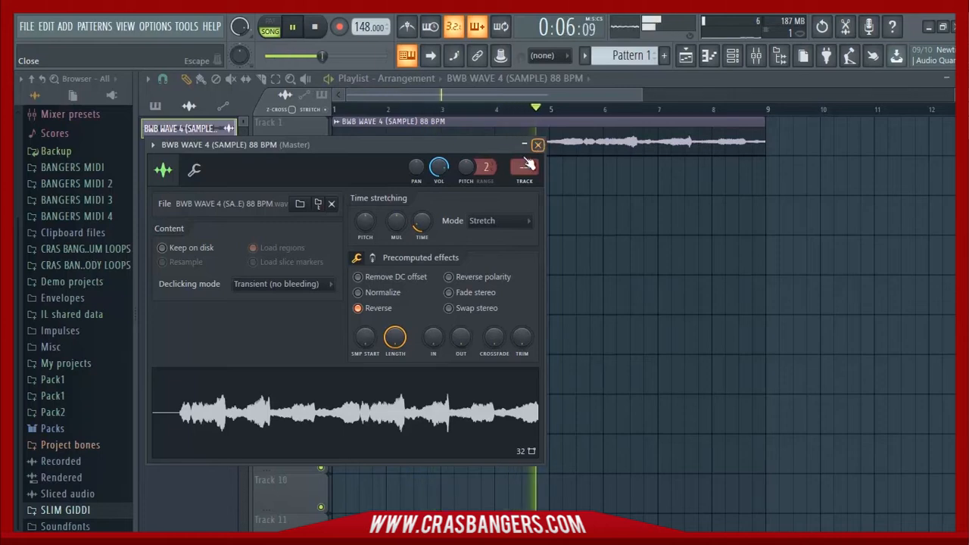
left_click(390, 316)
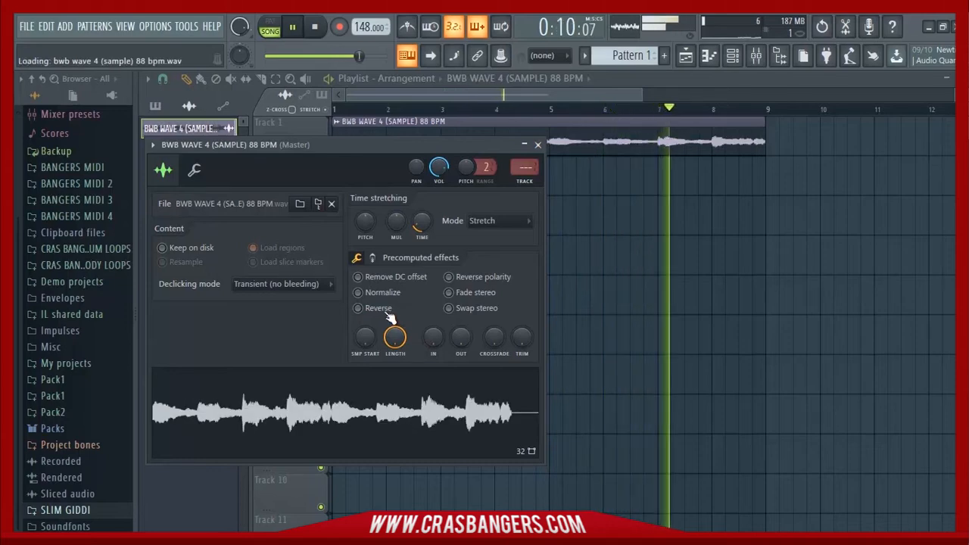
key("space")
key("space")
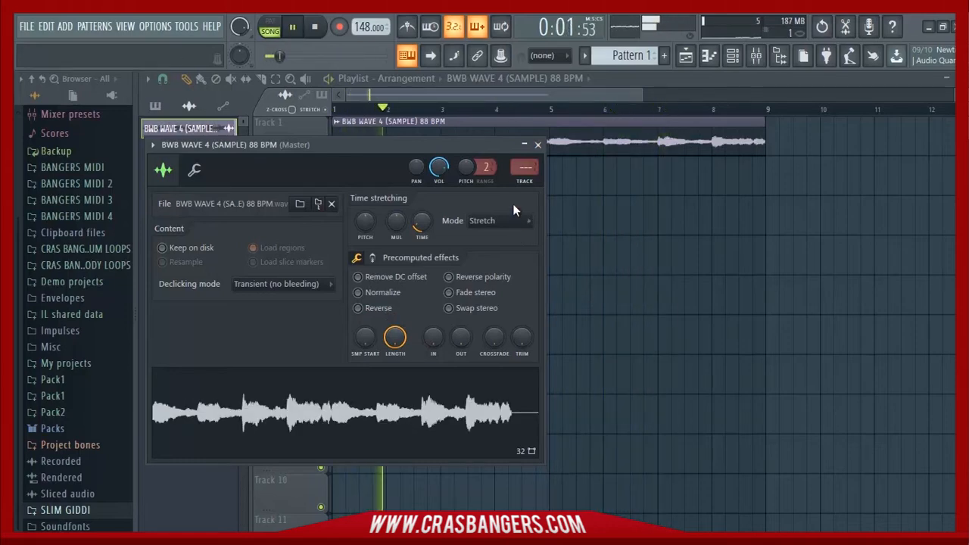
left_click(538, 144)
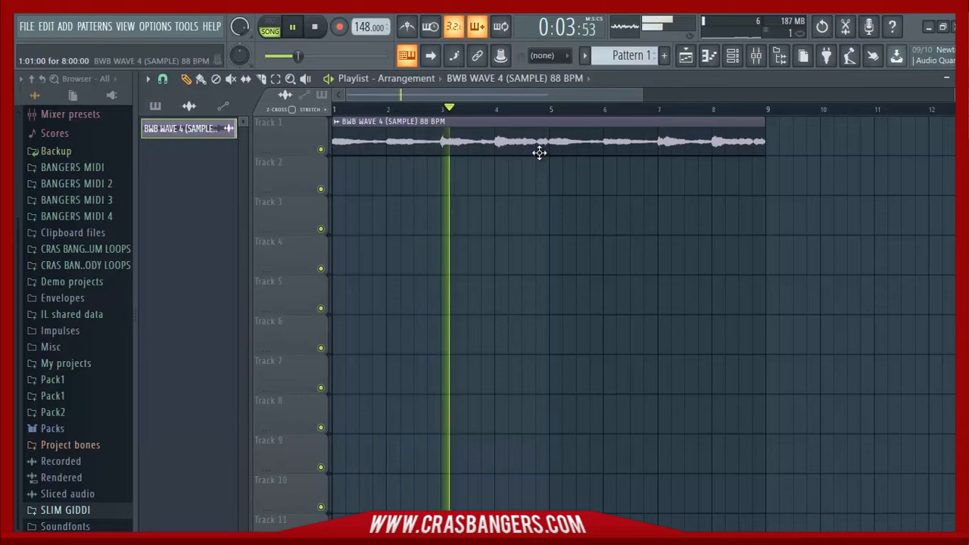
key("space")
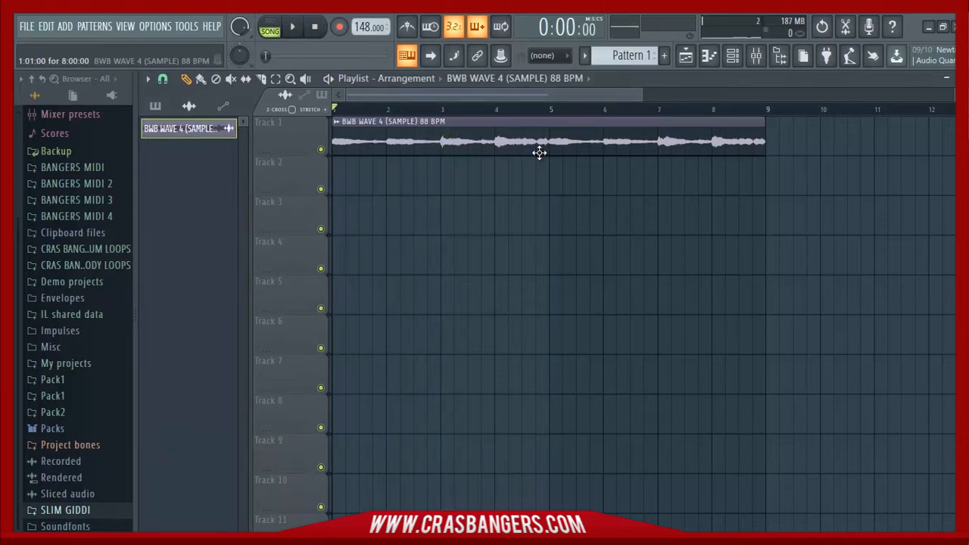
Step: Look over the sample's time-stretching modes, try Reverse on the playlist clip and restore its forward direction
double_click(501, 150)
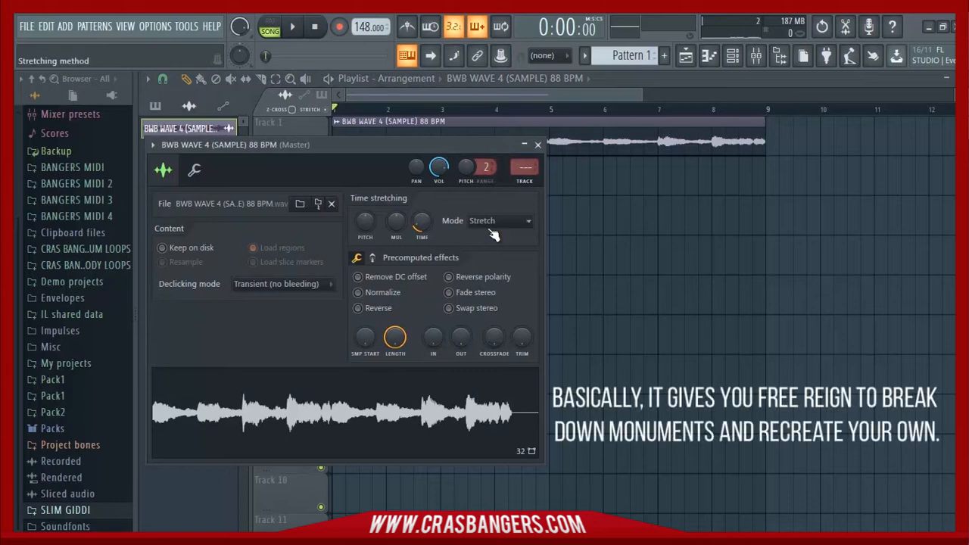
left_click(487, 223)
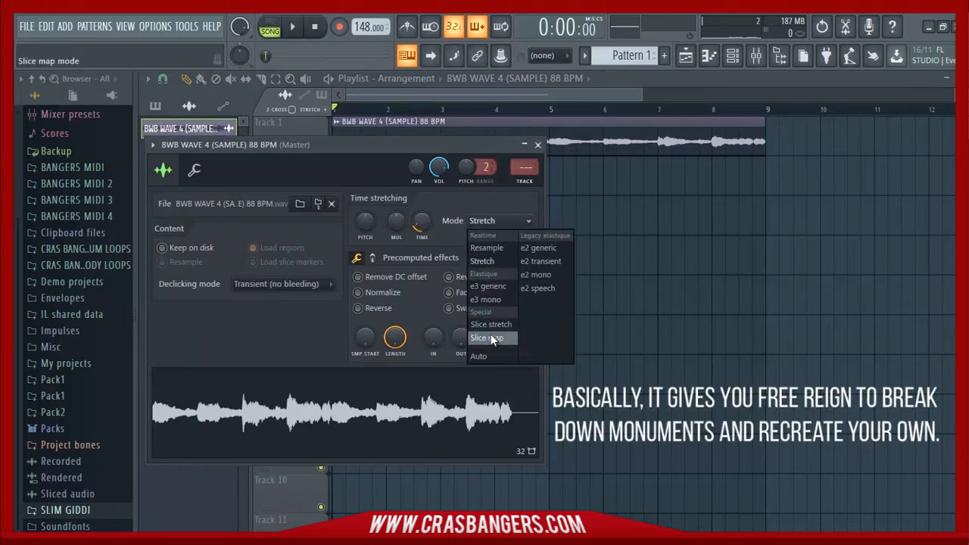
left_click(481, 199)
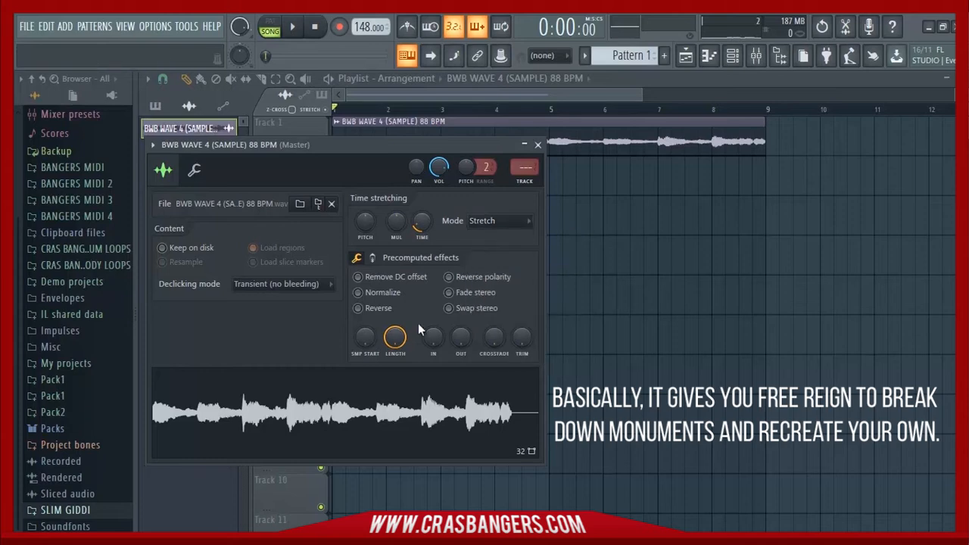
left_click(367, 311)
left_click(473, 92)
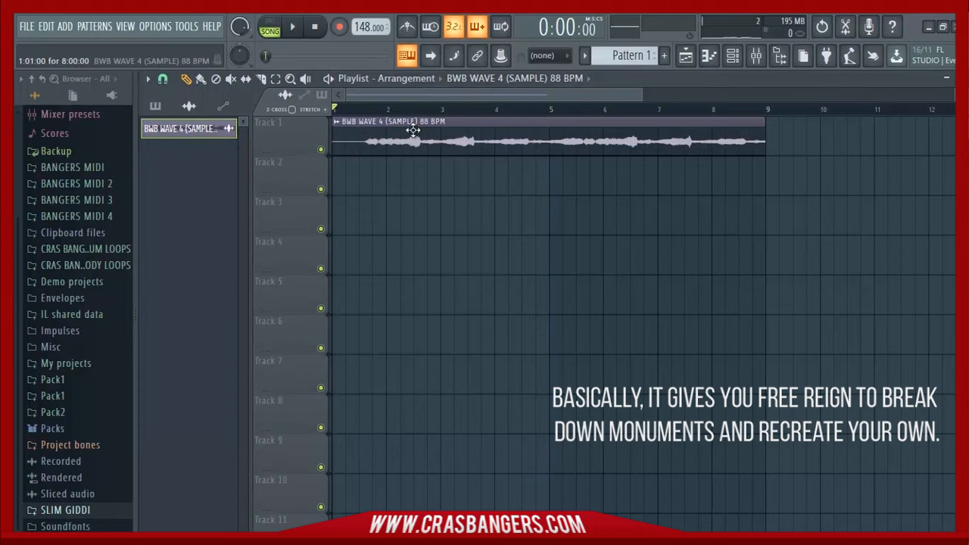
double_click(354, 137)
left_click(539, 150)
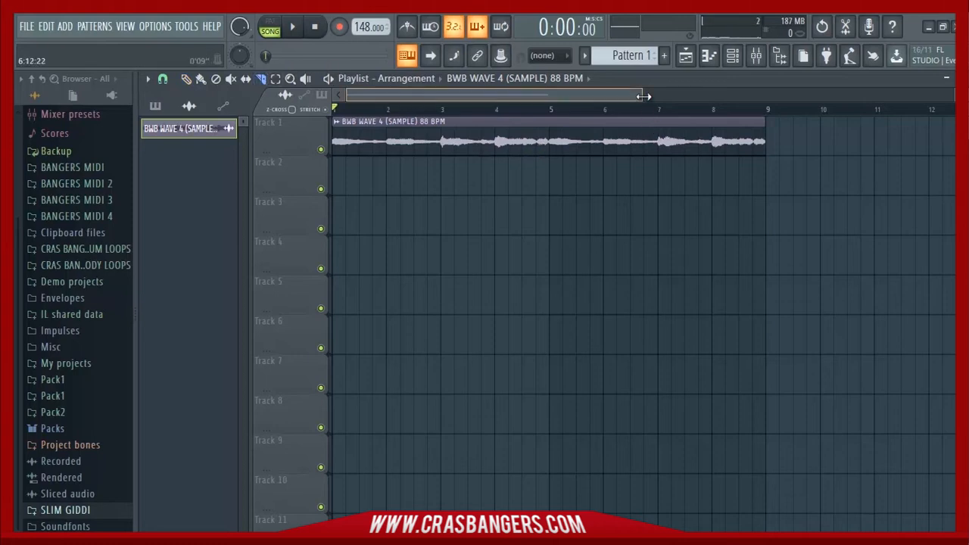
Step: Set the playlist snap to Line and slice the Track 1 sample clip at bars 2 and 3
left_click_drag(643, 100, 485, 99)
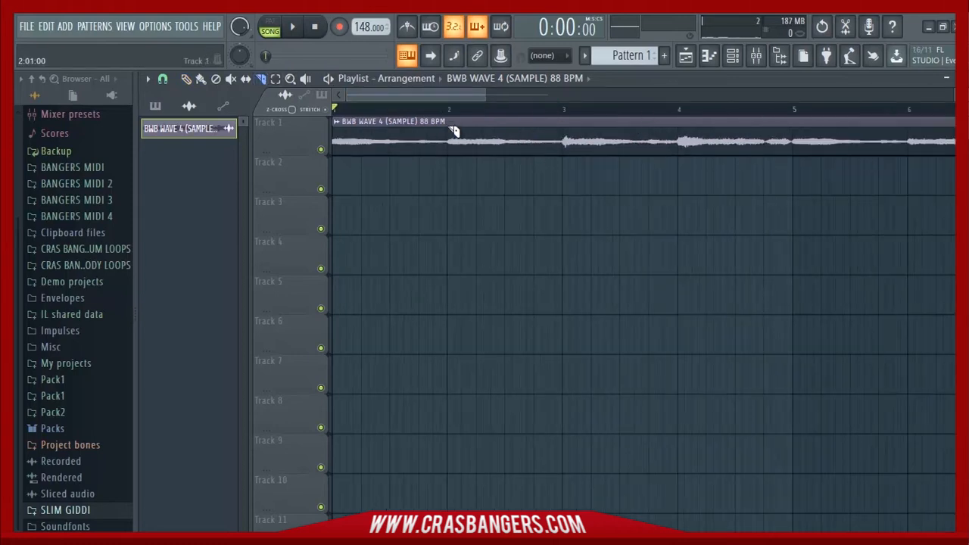
left_click(163, 78)
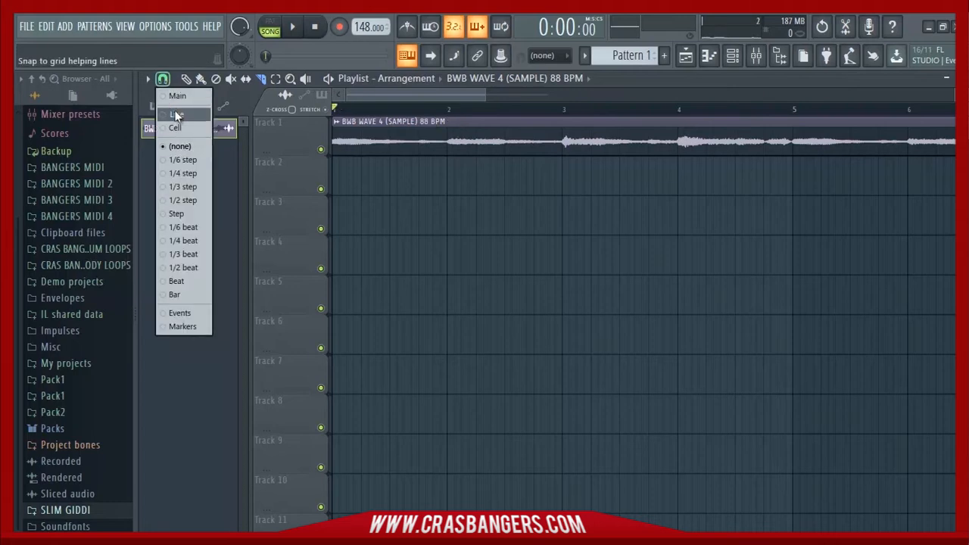
left_click(176, 114)
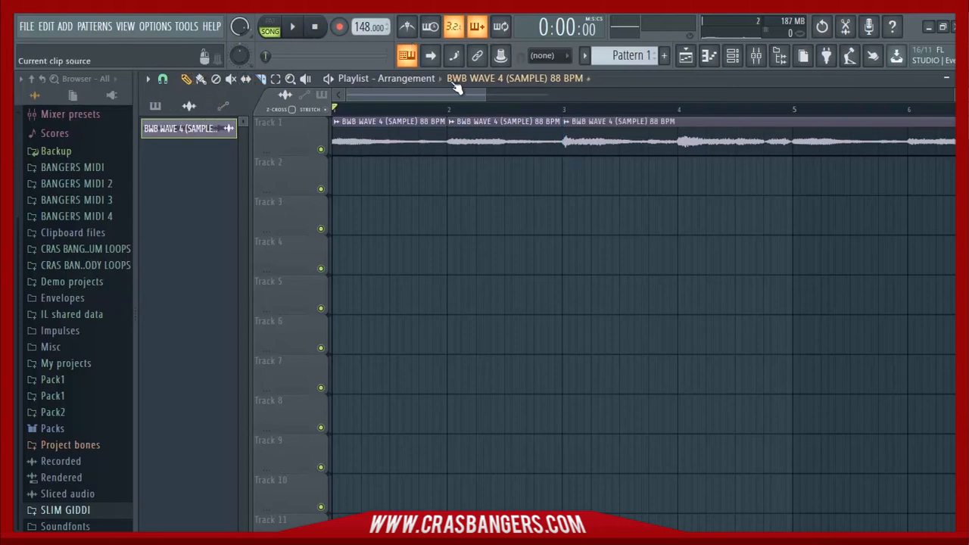
Step: Move the bar 2 slice down to Track 2 and shift the remaining Track 1 clip from bar 3 to bar 2
left_click(467, 138)
key("shift+Down")
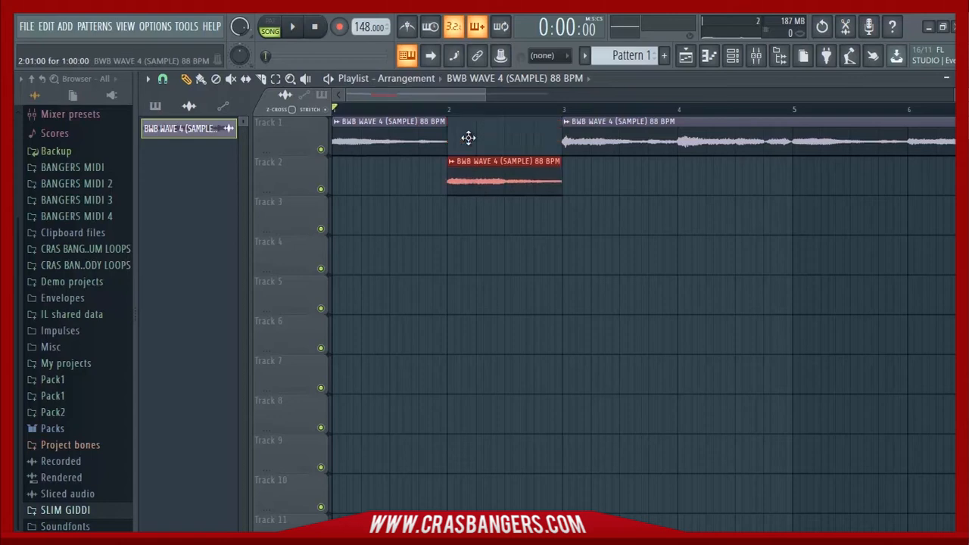
left_click_drag(564, 145, 479, 138)
Step: Play the arrangement with Track 2 muted and slice the Track 1 clip at bar 3
key("space")
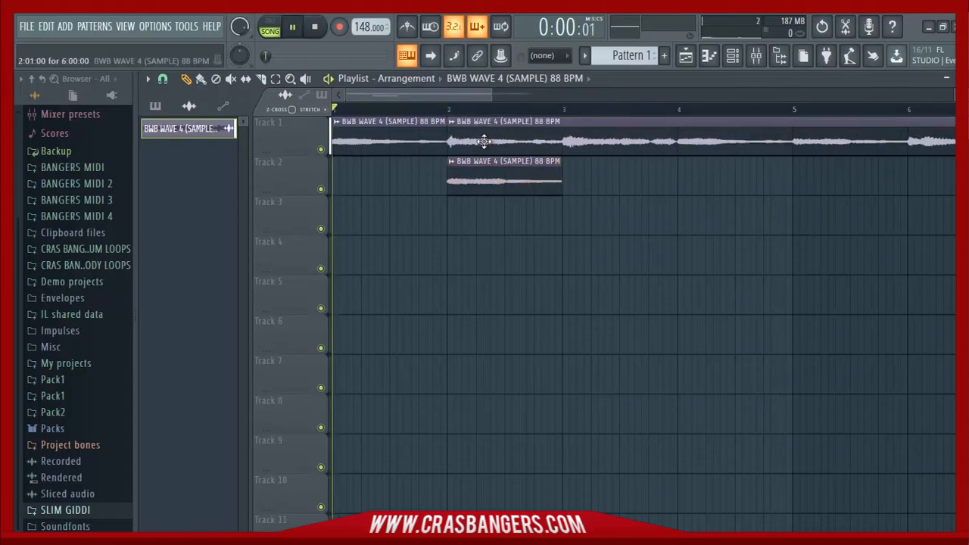
left_click(321, 189)
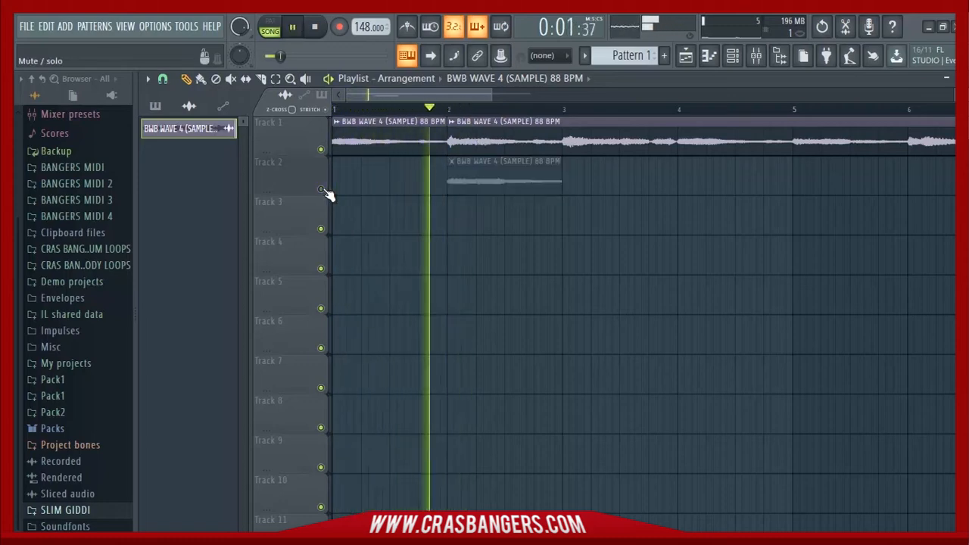
key("space")
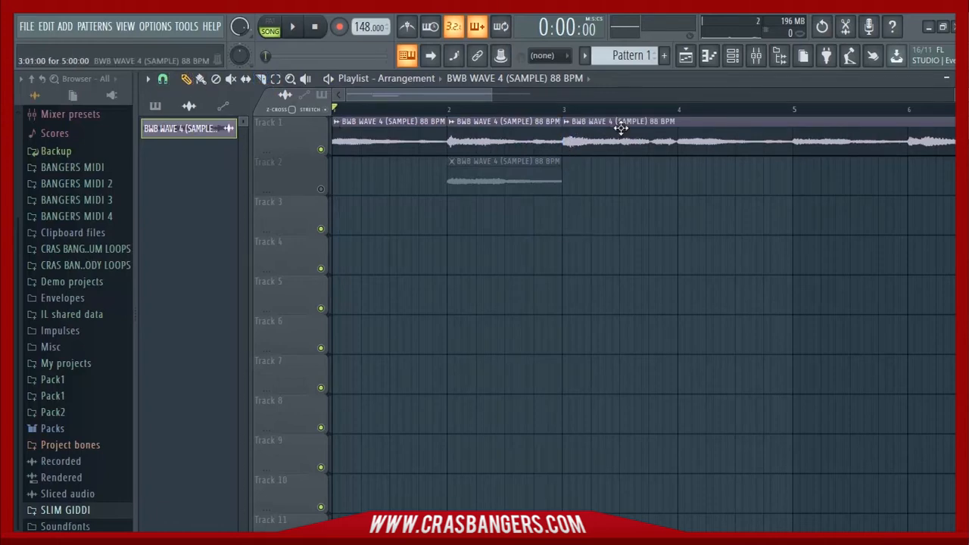
Step: Move the remaining Track 1 clip from bar 3 to bar 4 and place the Track 2 slice at bar 3 of Track 1
left_click_drag(621, 129, 737, 147)
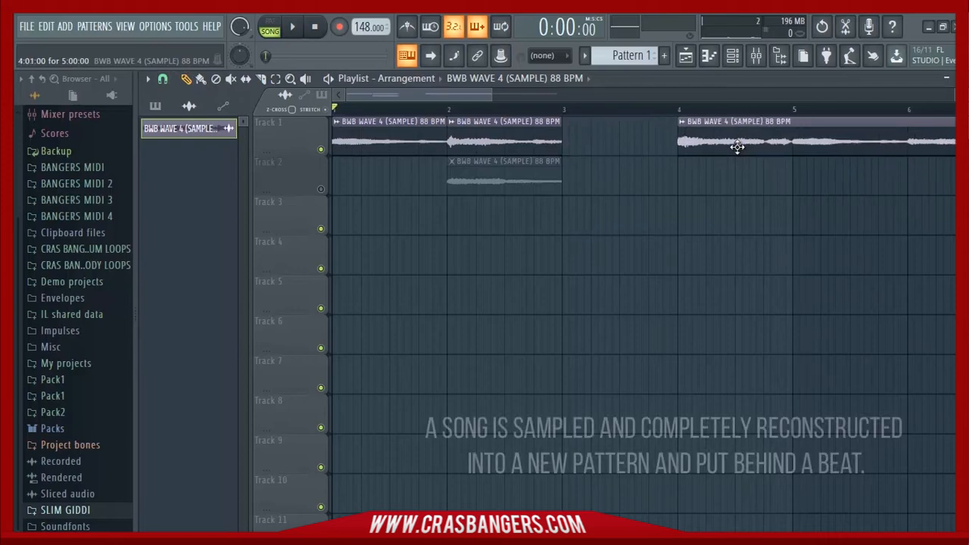
left_click_drag(504, 173, 604, 127)
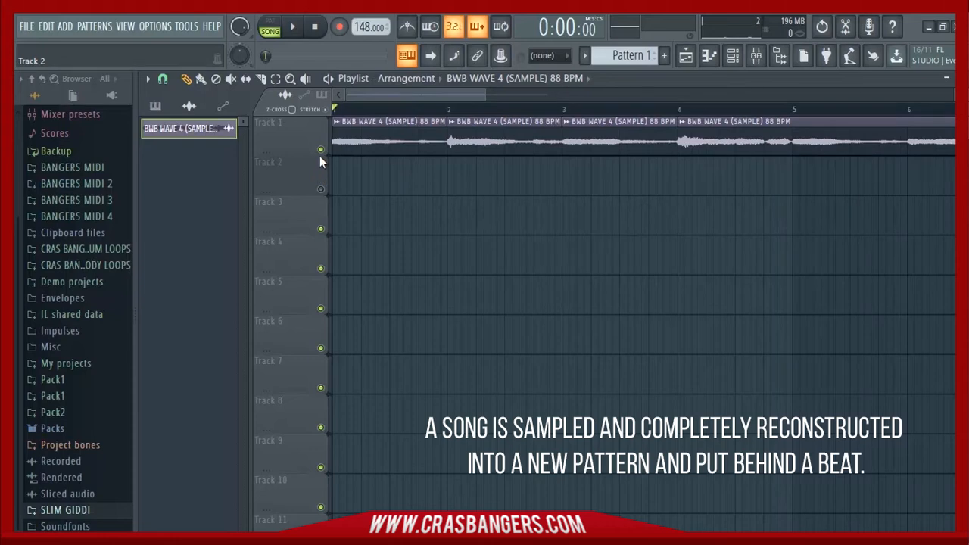
Step: Play back the rearranged slices and slice the remaining Track 1 clip at bar 5
key("space")
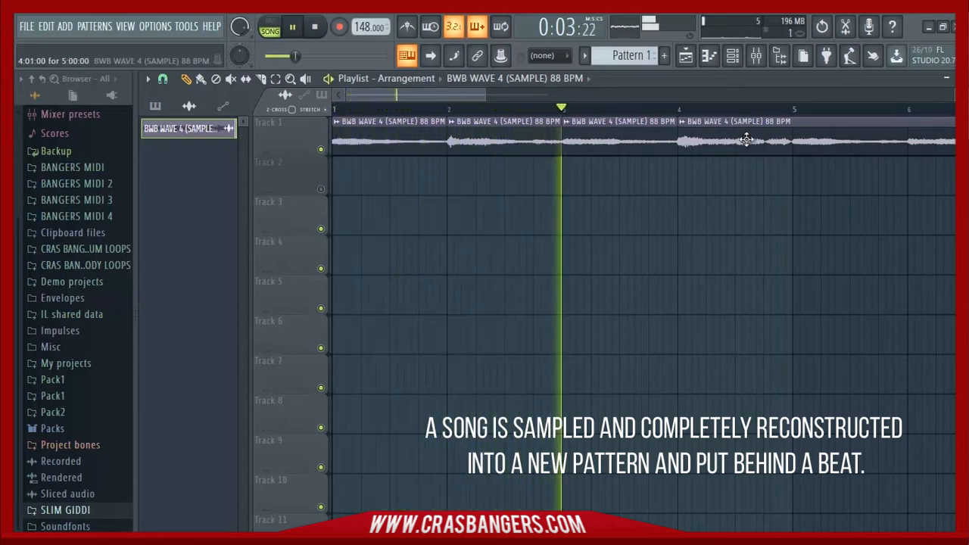
mouse_move(747, 141)
left_mouse_down()
mouse_move(746, 219)
mouse_move(744, 130)
left_mouse_up()
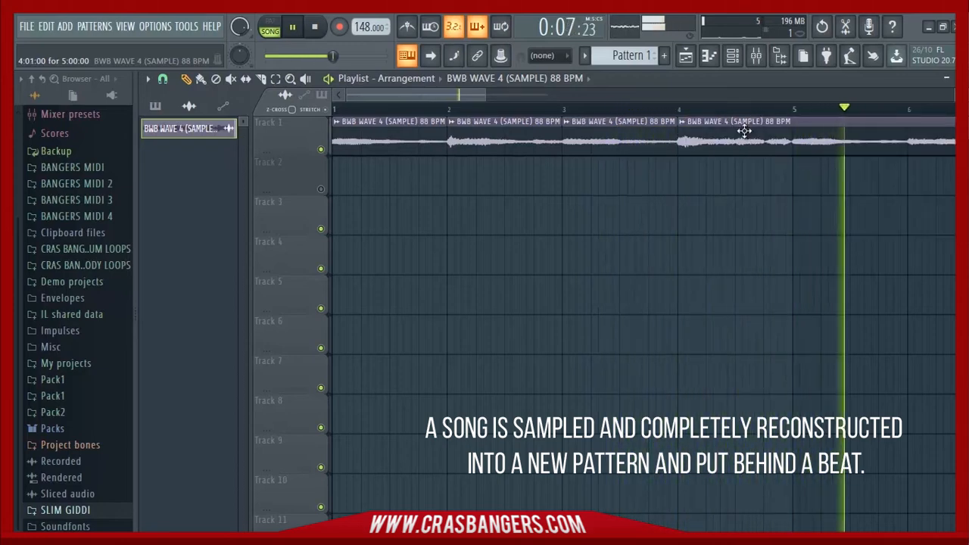
key("space")
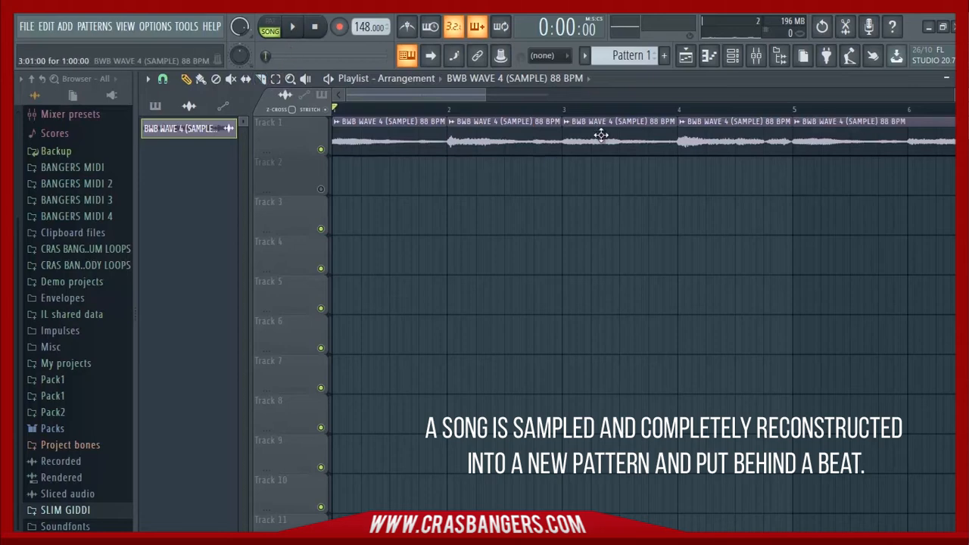
Step: Swap the Track 1 slices at bars 3 and 4 and listen to the new order
mouse_move(602, 134)
left_mouse_down()
mouse_move(739, 181)
mouse_move(714, 188)
mouse_move(709, 121)
mouse_move(594, 130)
left_mouse_up()
left_click_drag(704, 176, 703, 132)
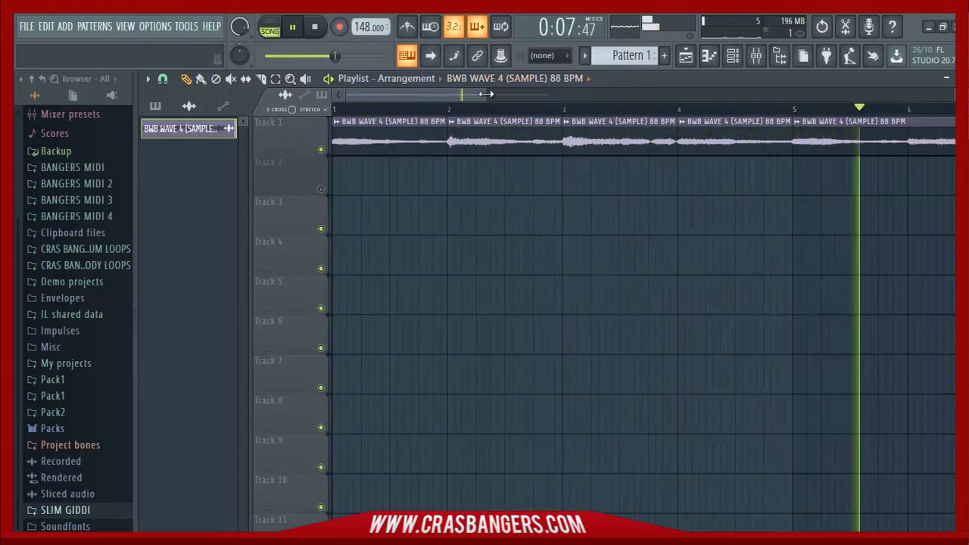
left_click_drag(485, 94, 618, 83)
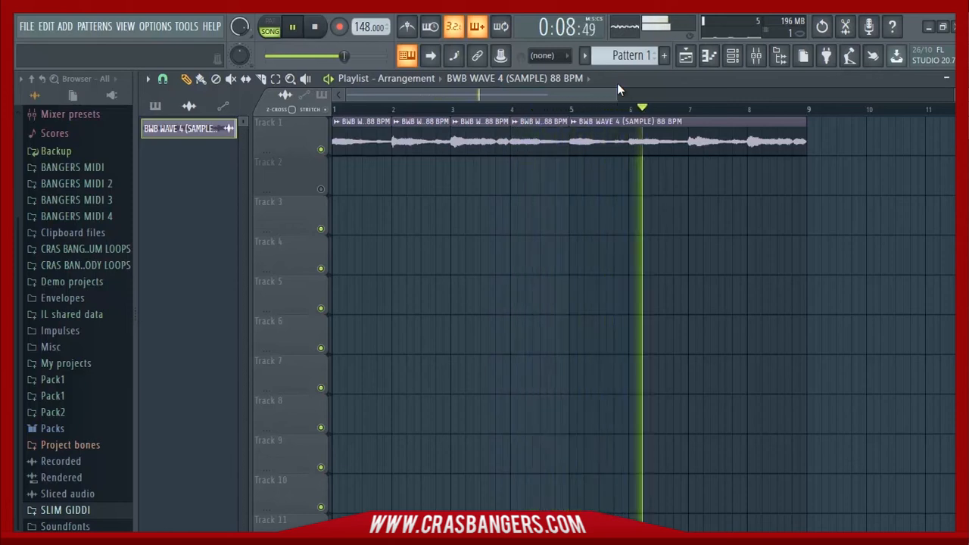
key("space")
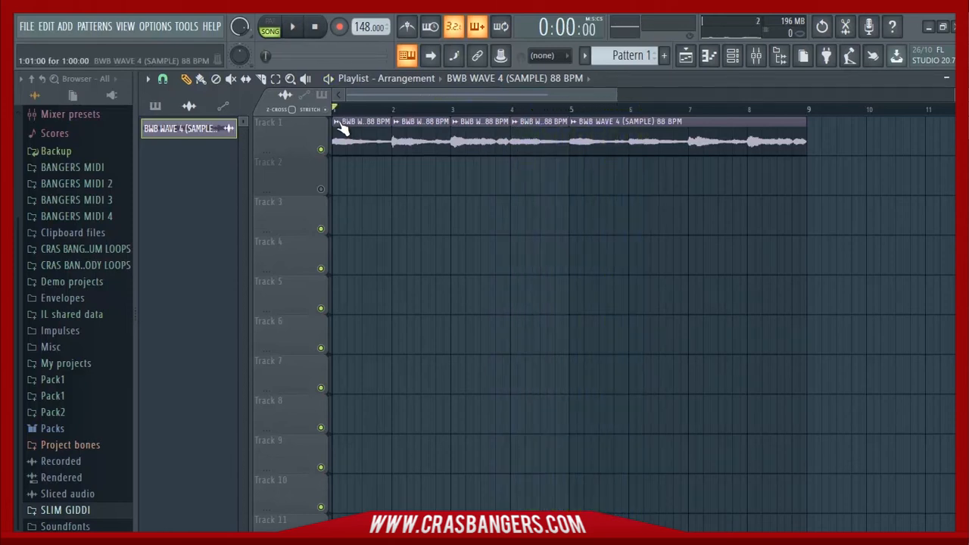
Step: Make the first slice on Track 1 unique so it can be edited separately from the other slices
right_click(339, 125)
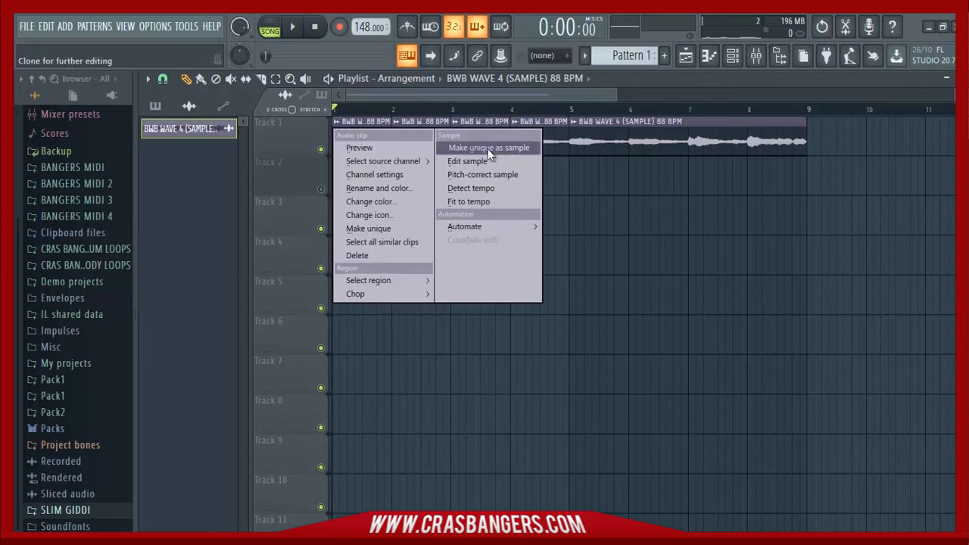
left_click(381, 228)
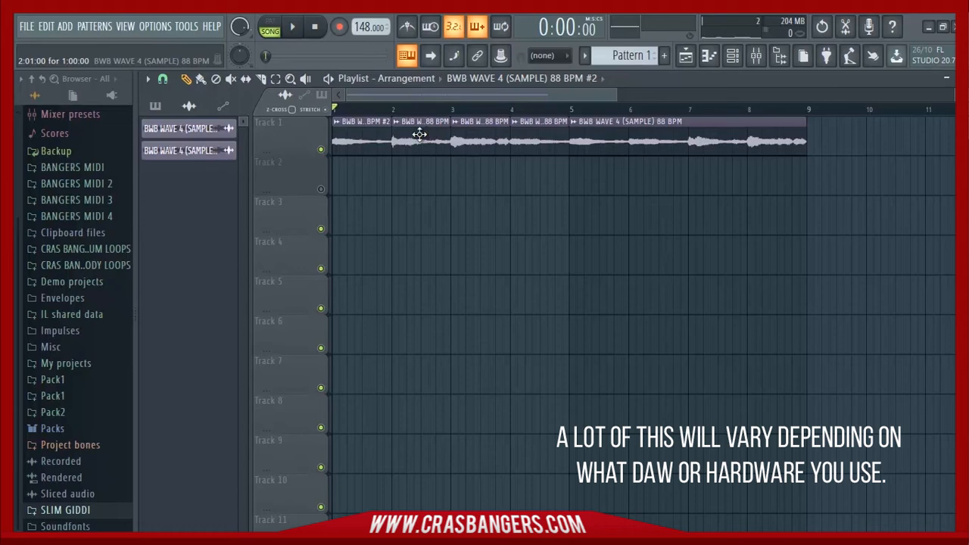
right_click(336, 124)
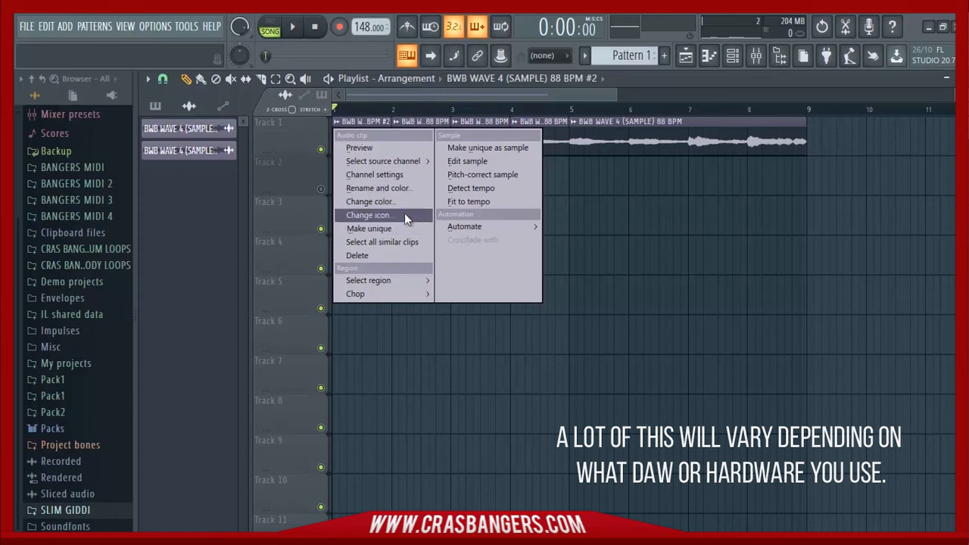
Step: Rename the first slice on Track 1 as 1
left_click(408, 189)
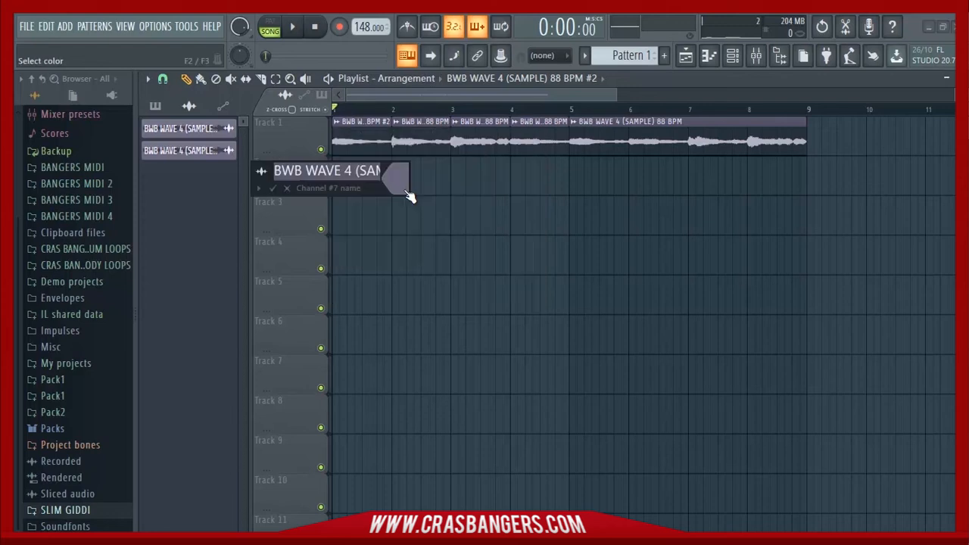
type("1")
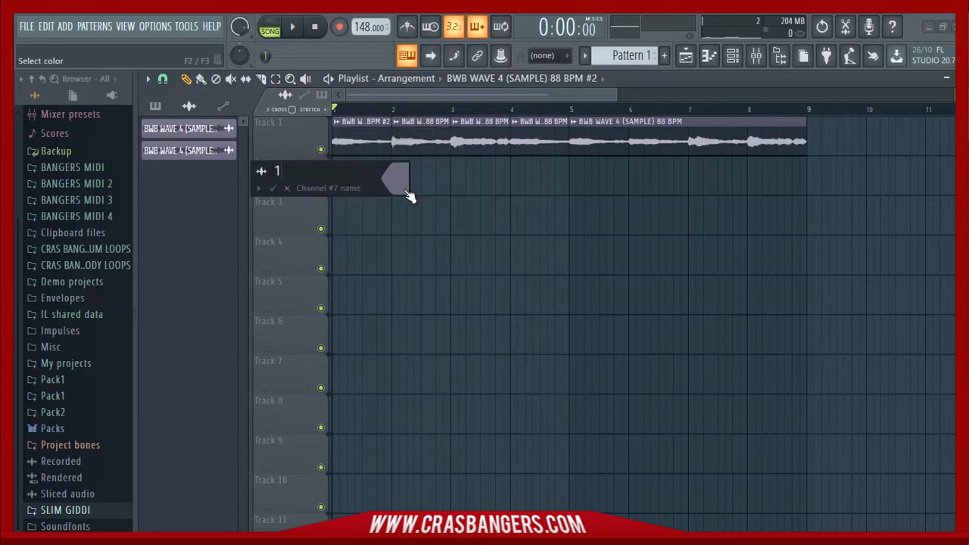
key("Return")
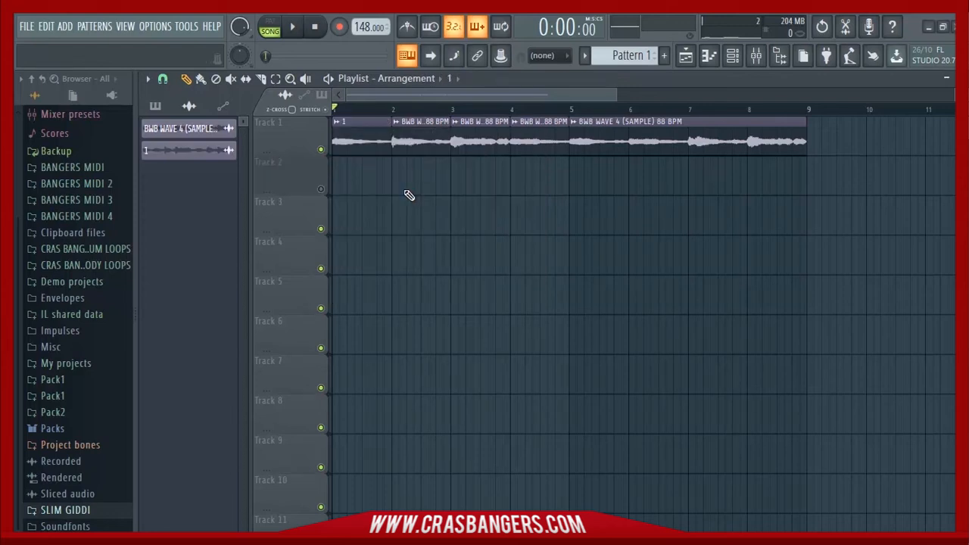
Step: Make the slice at bar 2 of Track 1 unique and rename it as 2
left_click(403, 127)
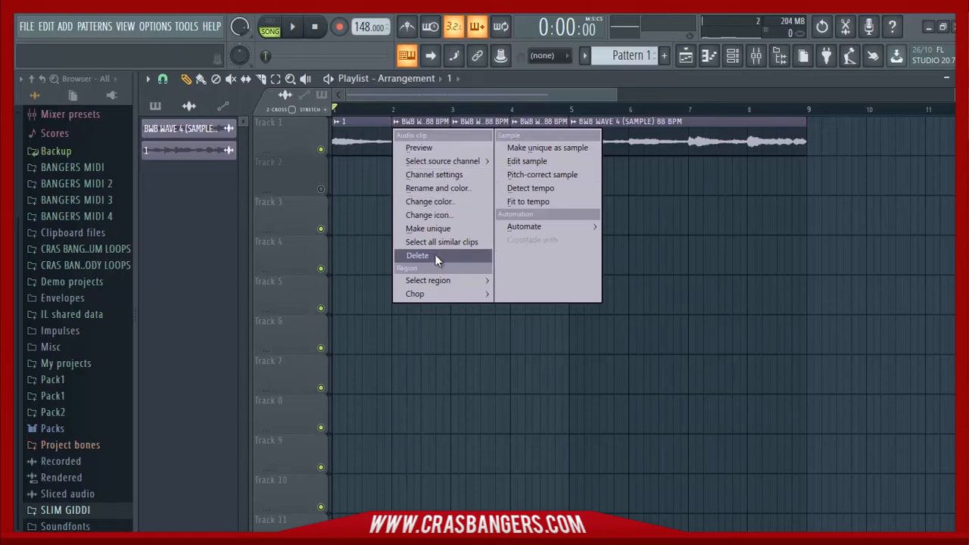
left_click(430, 229)
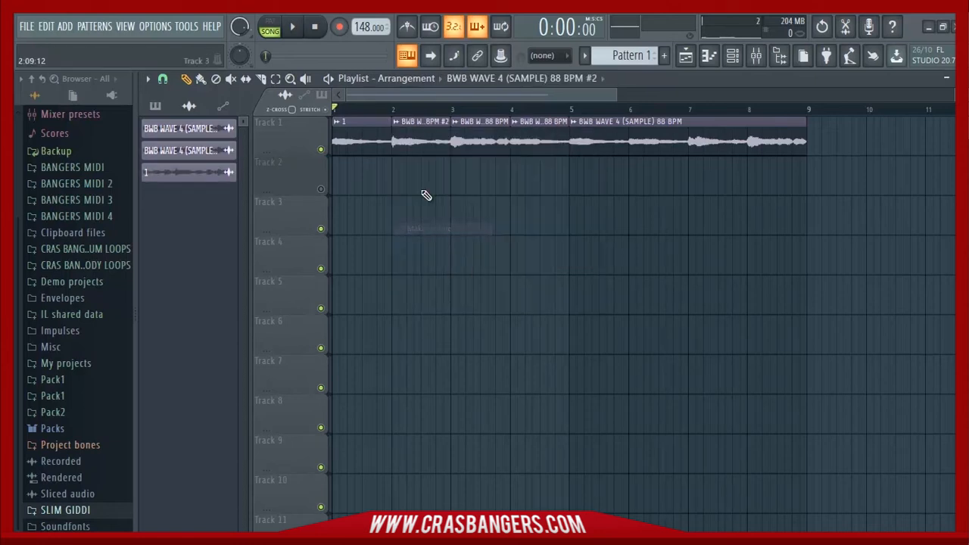
left_click(397, 126)
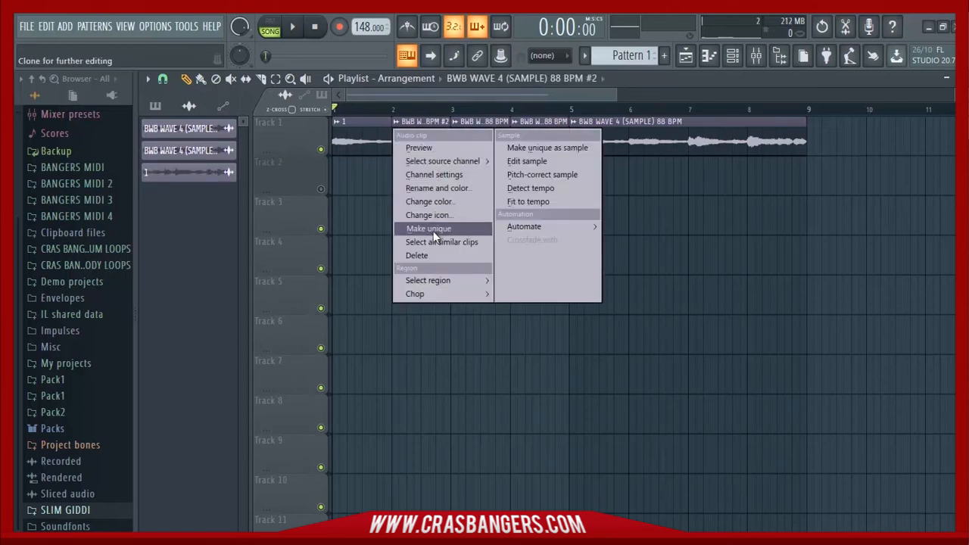
left_click(423, 189)
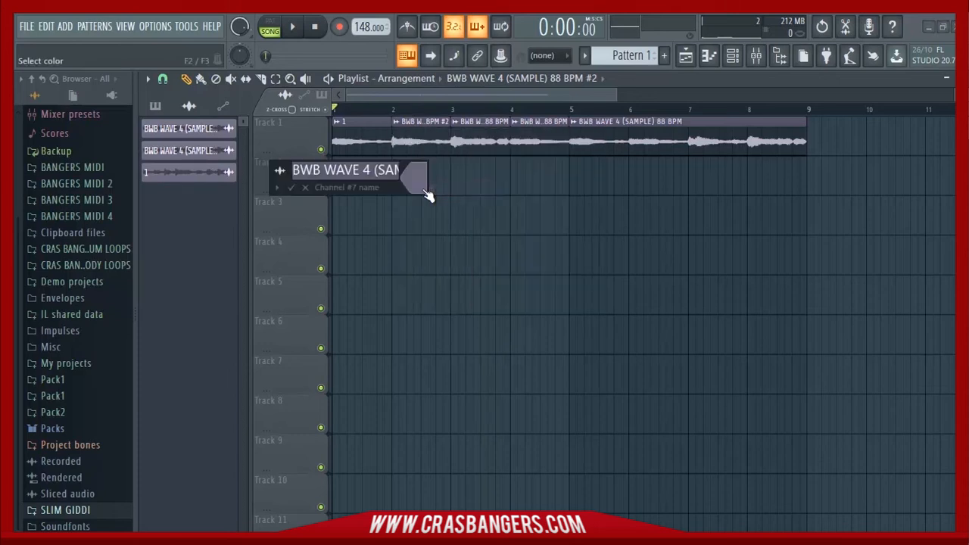
type("2")
key("Return")
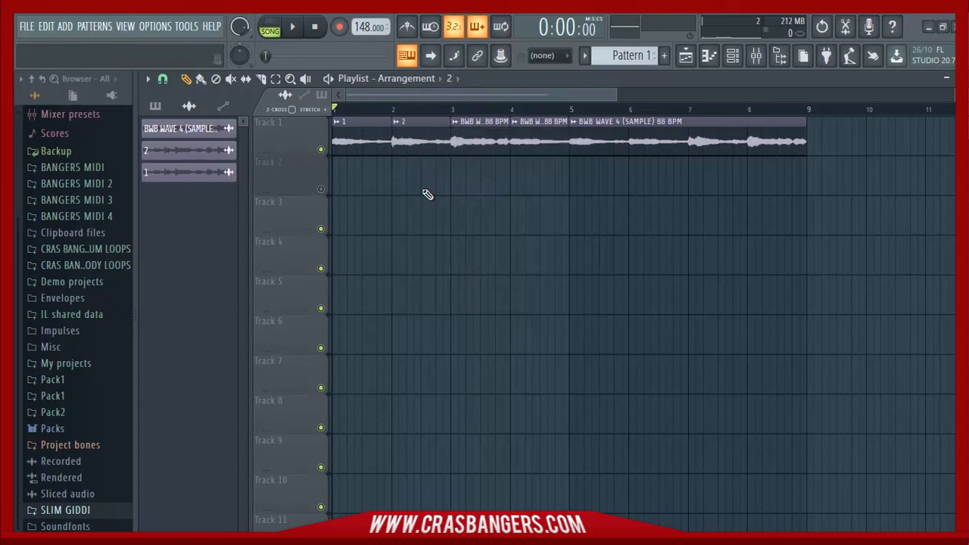
Step: Rename the slice at bar 3 of Track 1 as 3 and briefly play back the arrangement
left_click(453, 121)
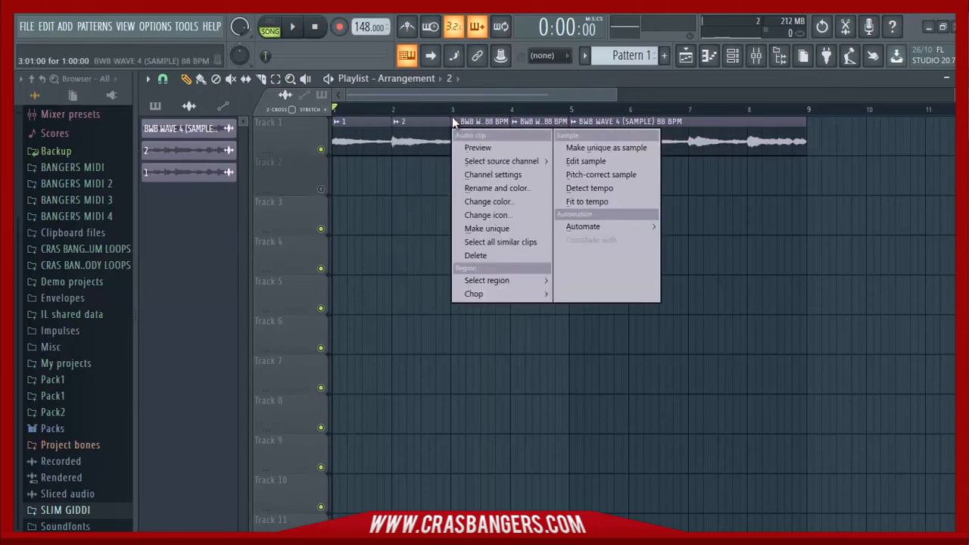
left_click(476, 188)
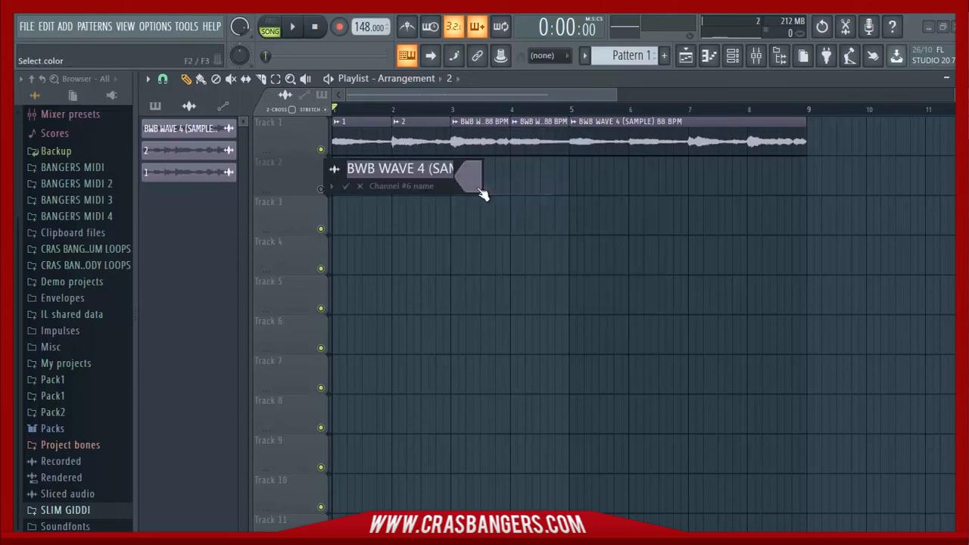
type("3")
key("Return")
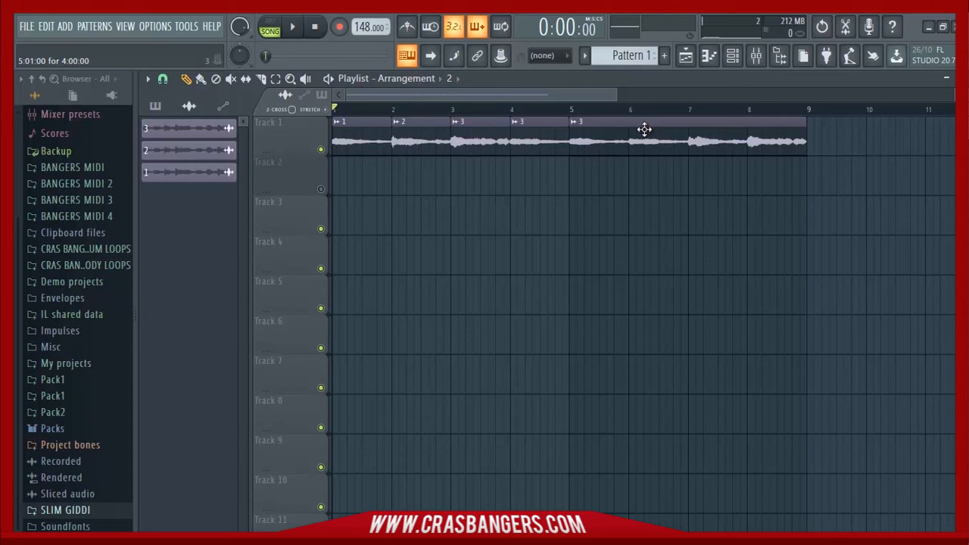
key("space")
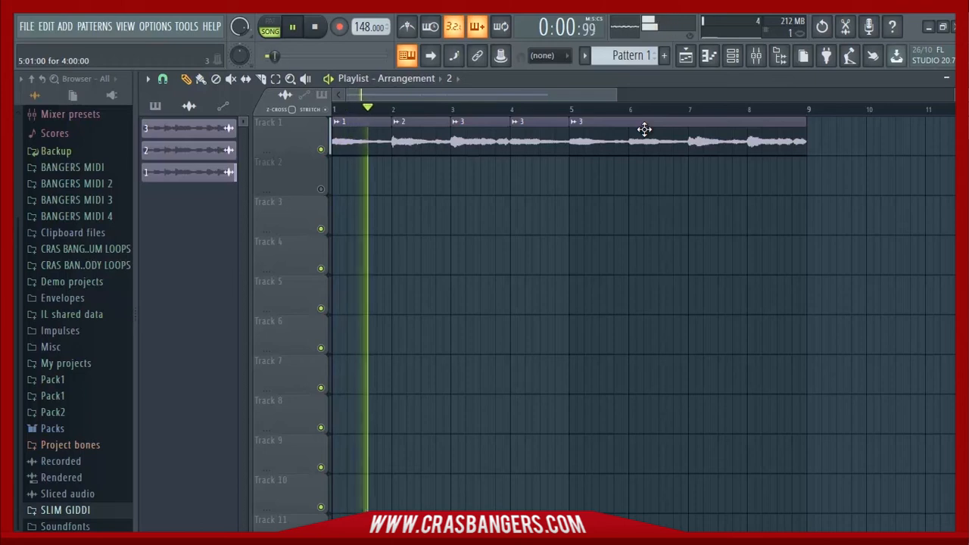
key("space")
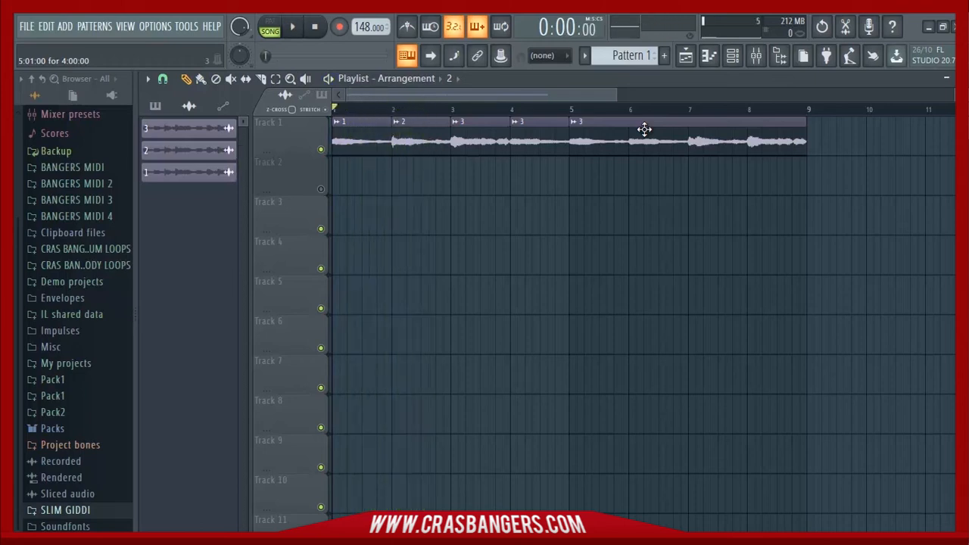
Step: Route the channel of slice 3 to insert 2 in the mixer
left_click(755, 55)
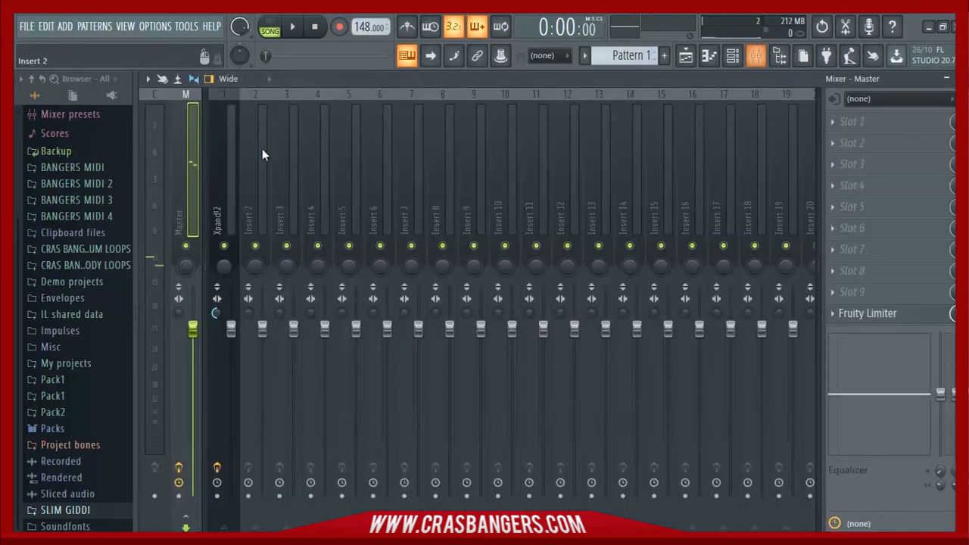
left_click(256, 165)
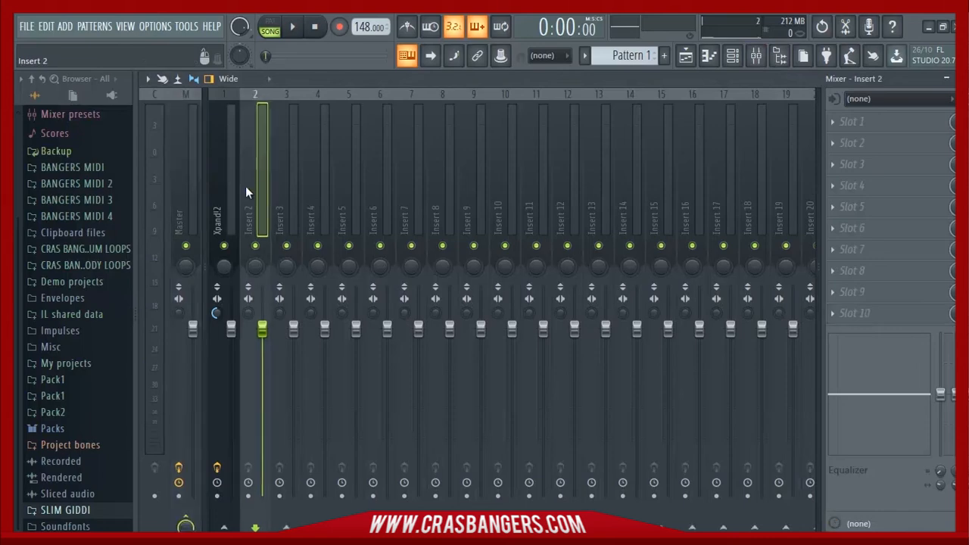
key("ctrl+l")
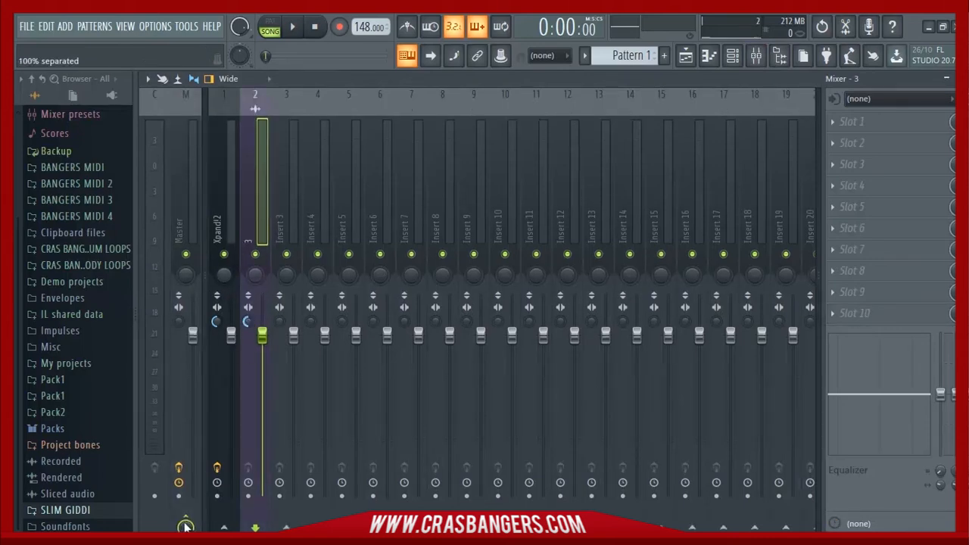
Step: Assign the channels of slices 1 and 2 to mixer track 2 as well, and play the arrangement to check the routing
key("space")
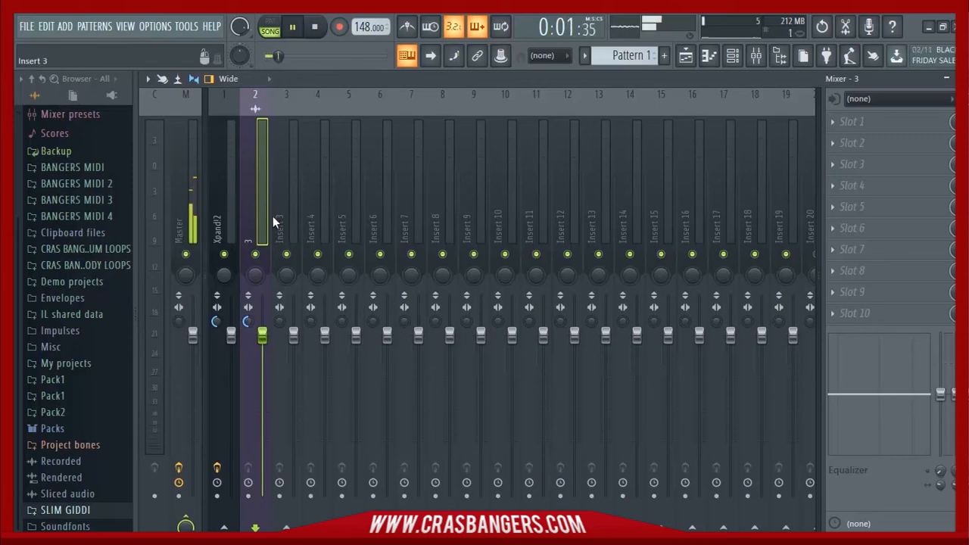
key("space")
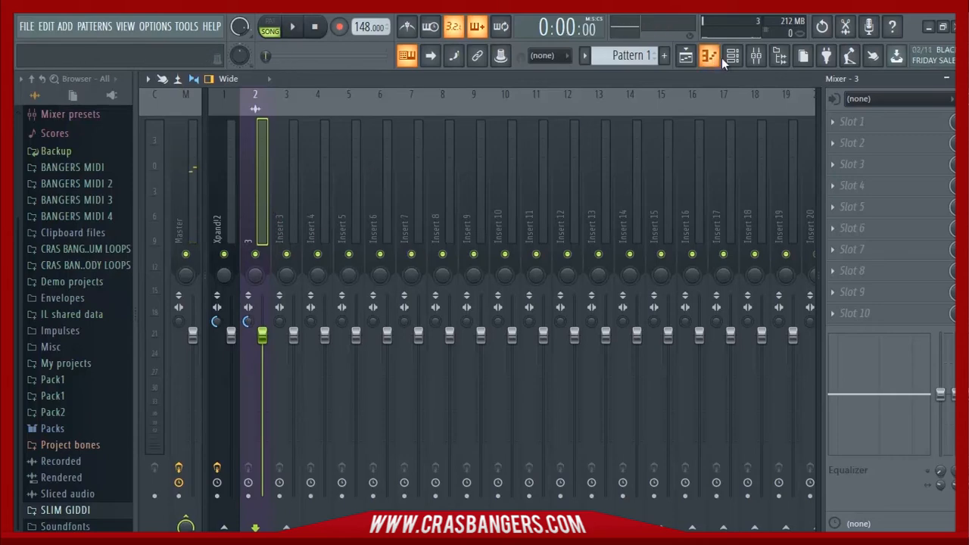
left_click(732, 56)
mouse_move(318, 123)
left_mouse_down()
mouse_move(307, 109)
mouse_move(311, 138)
left_mouse_up()
key("space")
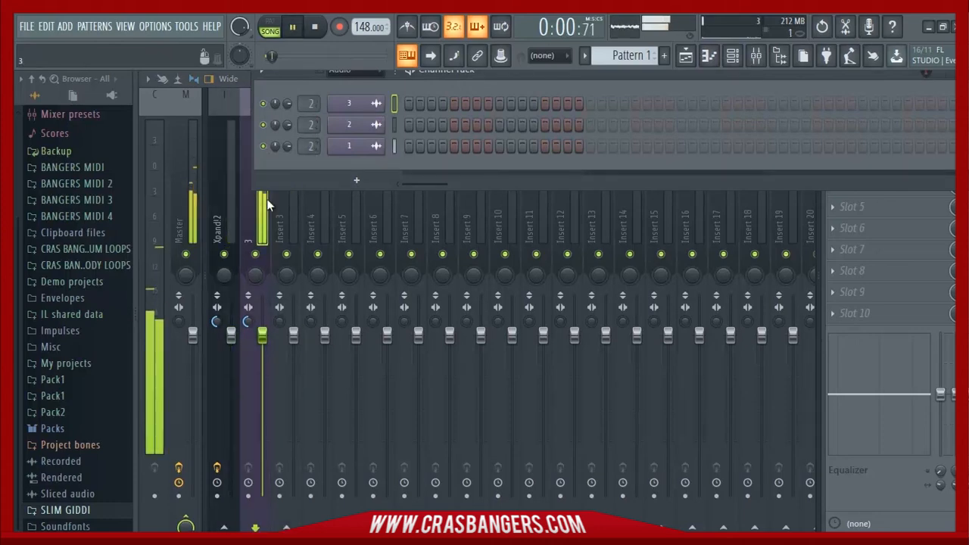
left_click(266, 199)
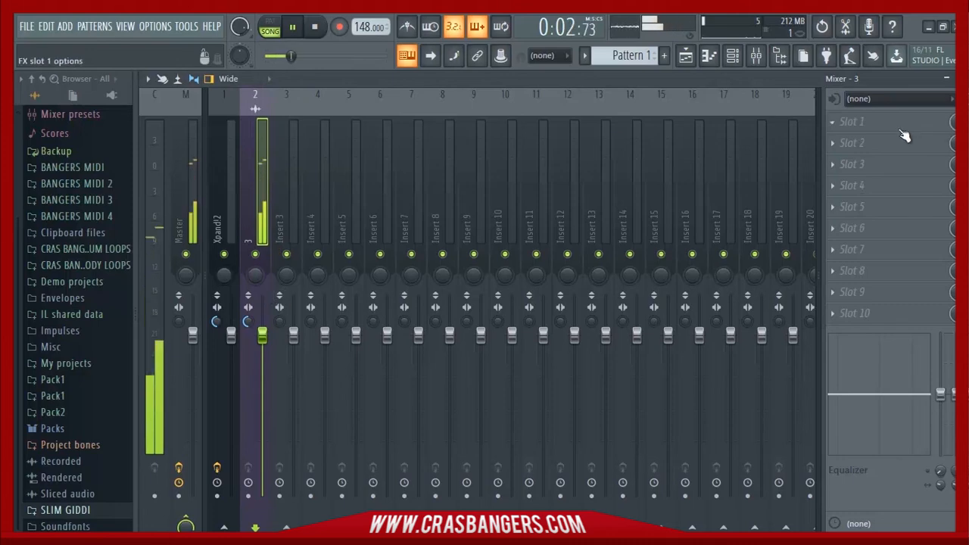
Step: Add Fruity Parametric EQ 2 in slot 1 of mixer track 2, cutting the lows with band 1 and the highs with band 7
left_click(854, 122)
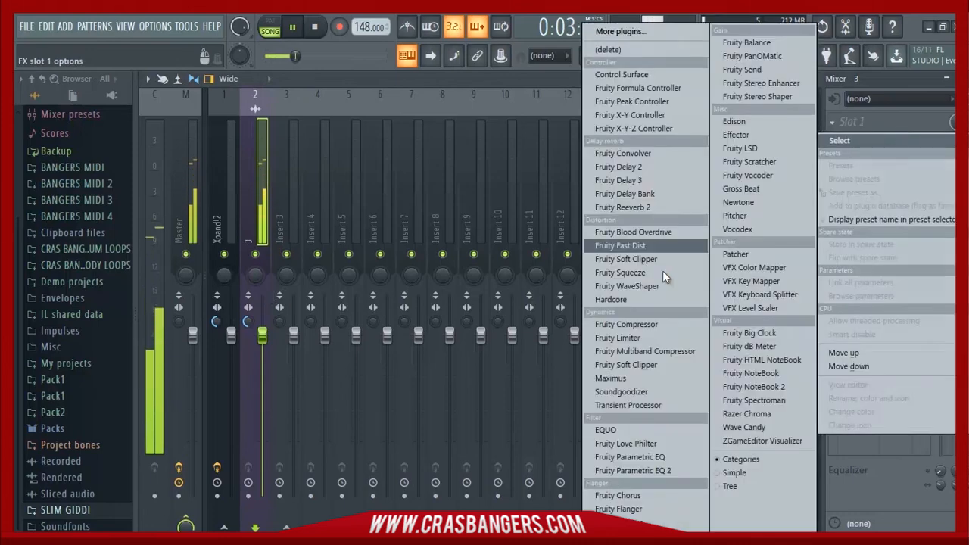
left_click(666, 472)
left_click_drag(511, 369, 556, 431)
left_click_drag(336, 369, 493, 162)
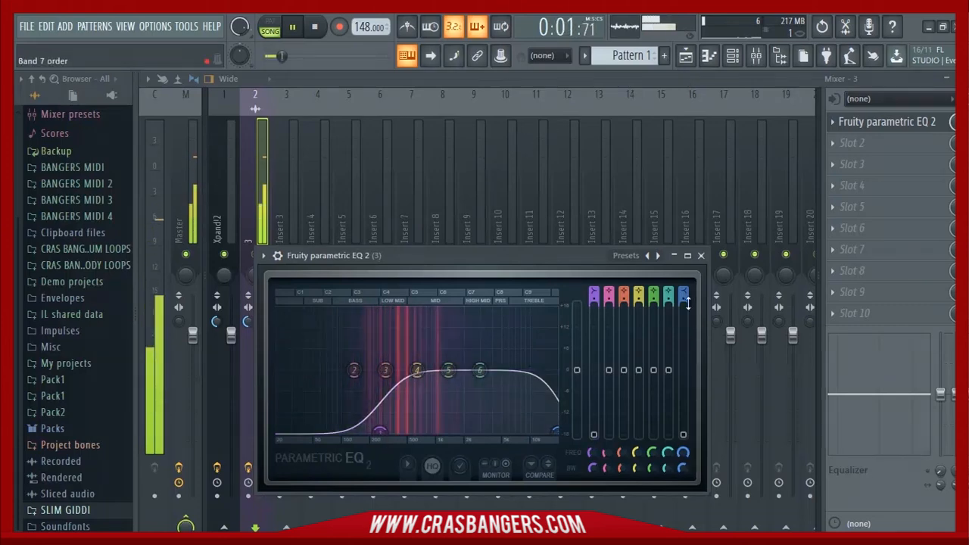
left_click(700, 255)
Step: Add Fruity Reeverb 2 in slot 2, raising its wet level and high cut and adjusting the stereo separation
left_click(871, 143)
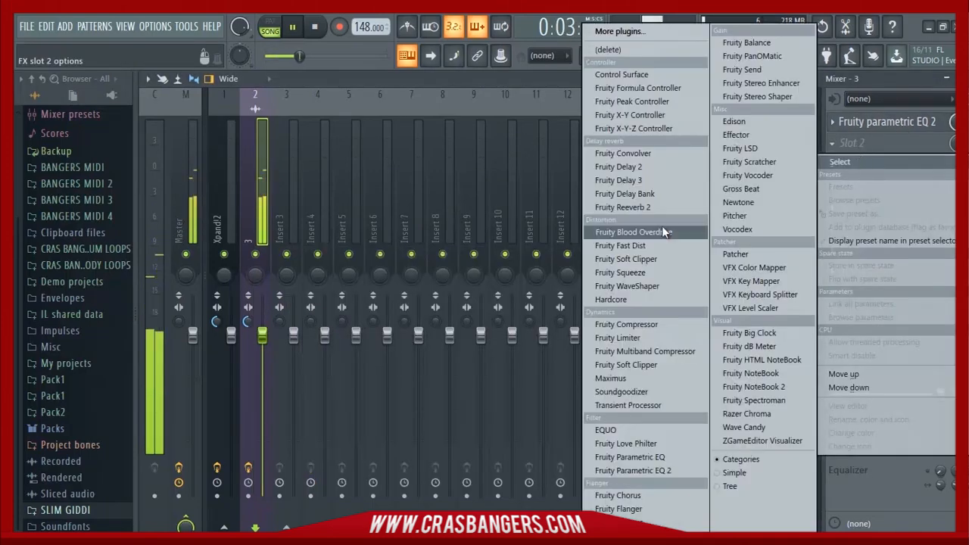
left_click(657, 210)
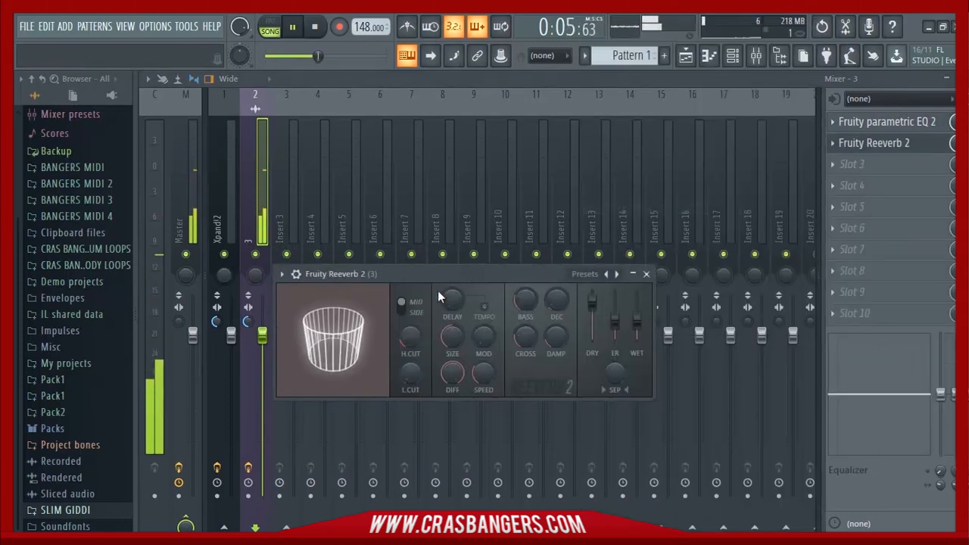
left_click_drag(638, 319, 637, 311)
left_click_drag(611, 372, 607, 378)
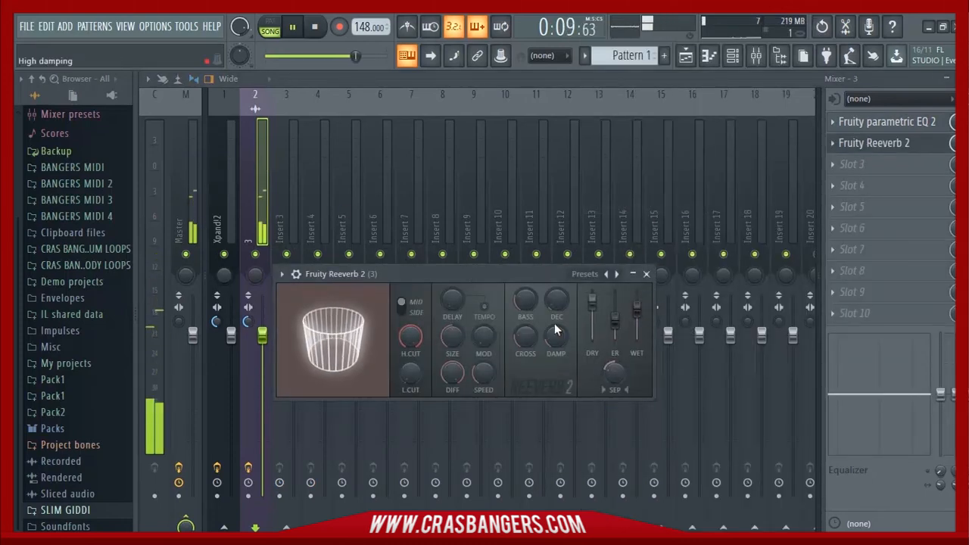
left_click(646, 275)
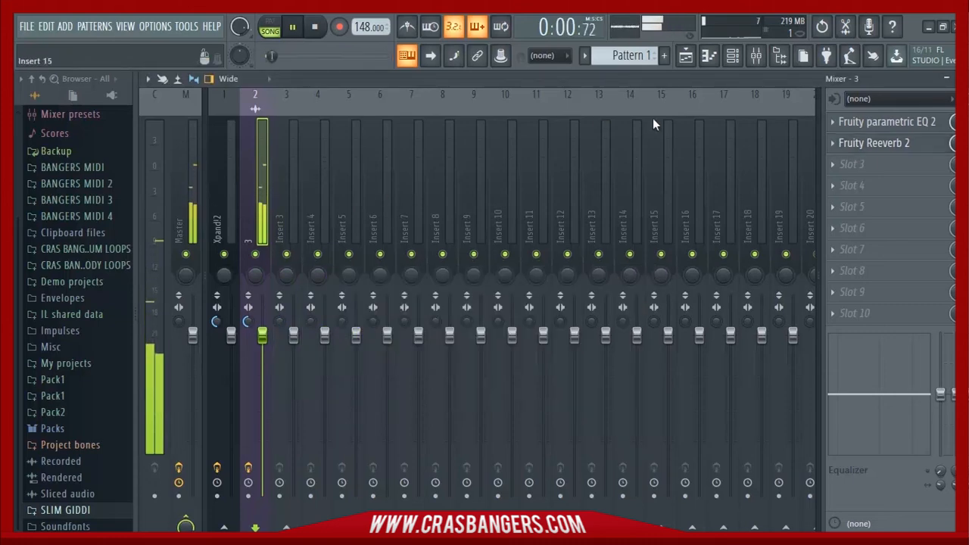
Step: Add Fruity Phaser in slot 3 with the Aqua Nice preset, stop playback and return to the playlist
left_click(845, 166)
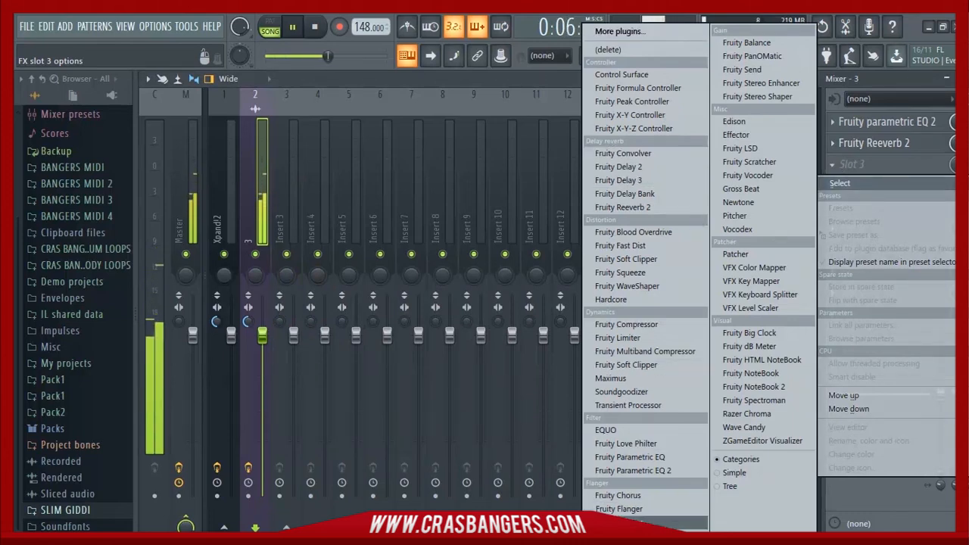
left_click(596, 497)
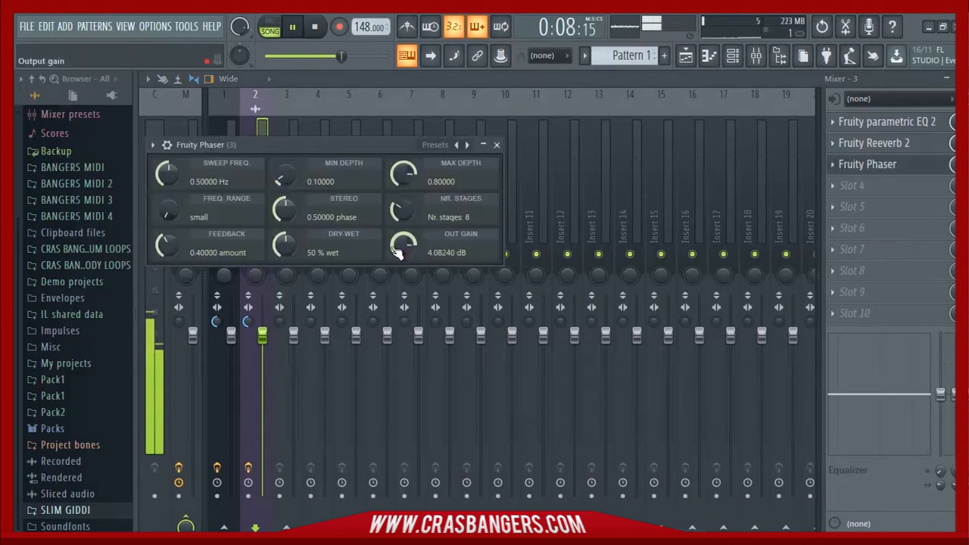
left_click(467, 146)
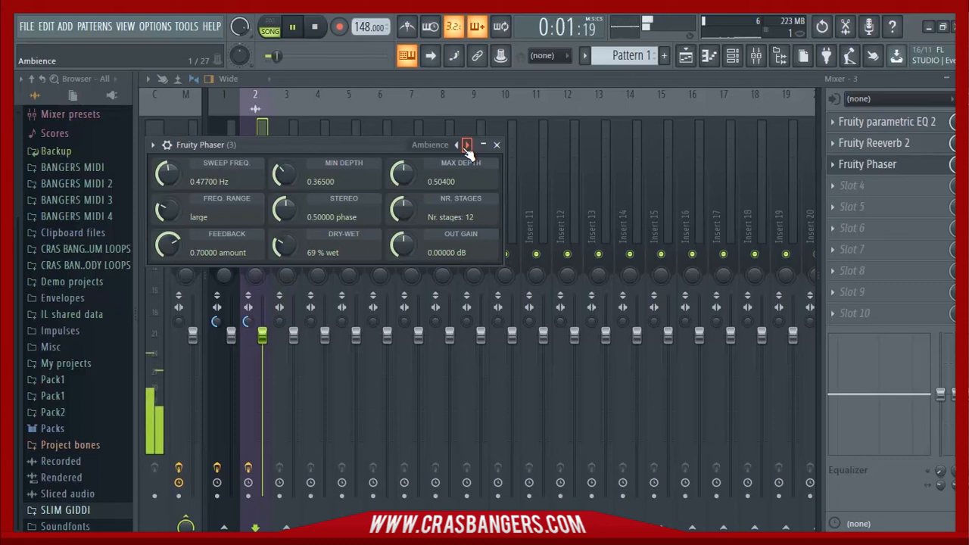
left_click(464, 145)
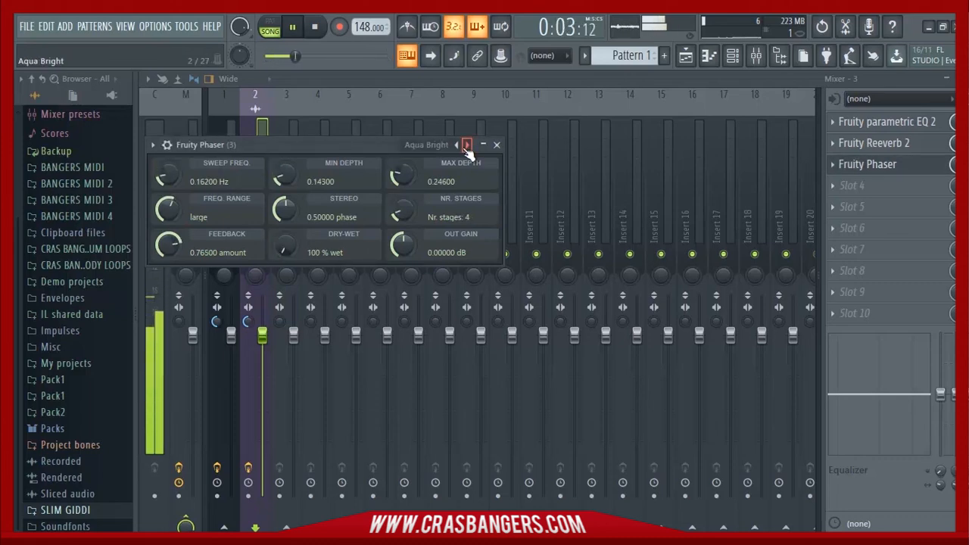
left_click(466, 145)
key("space")
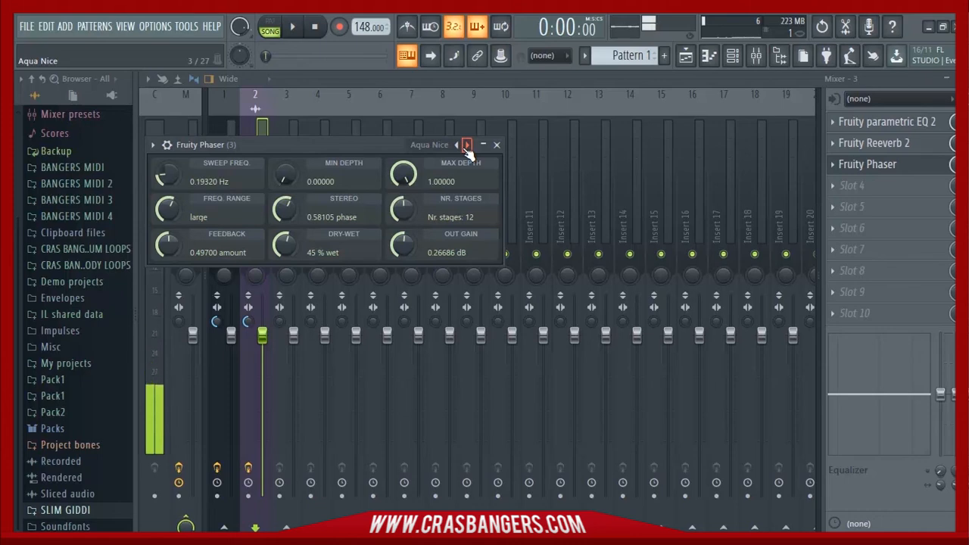
left_click(496, 145)
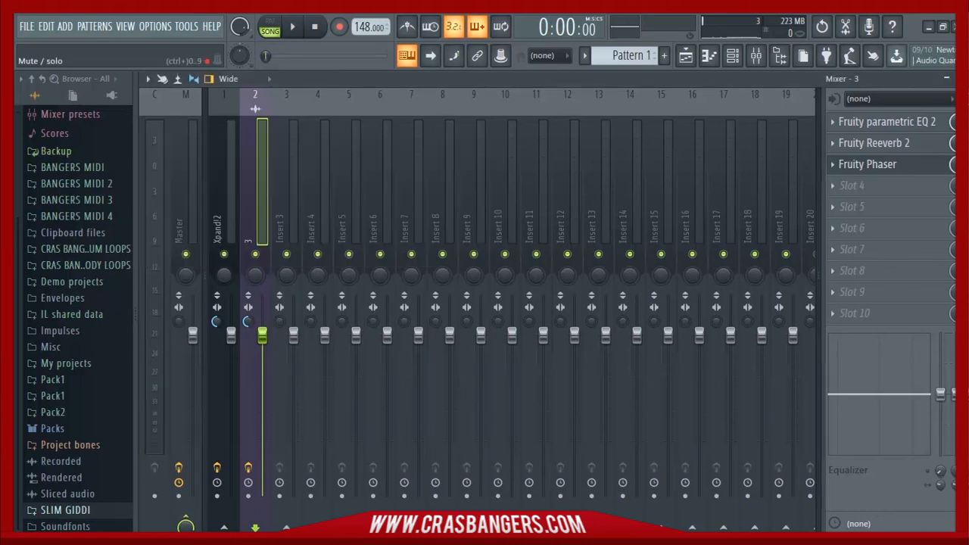
left_click(738, 63)
left_click(690, 60)
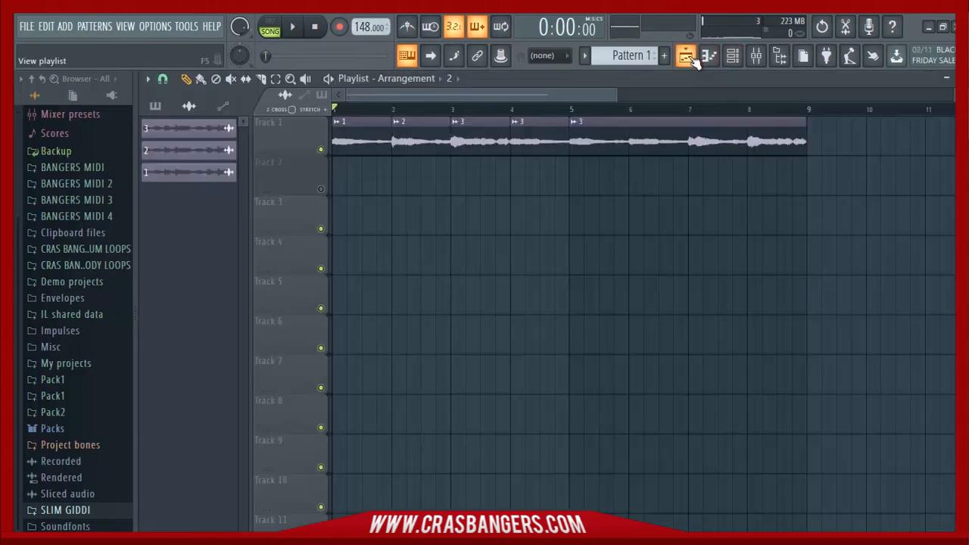